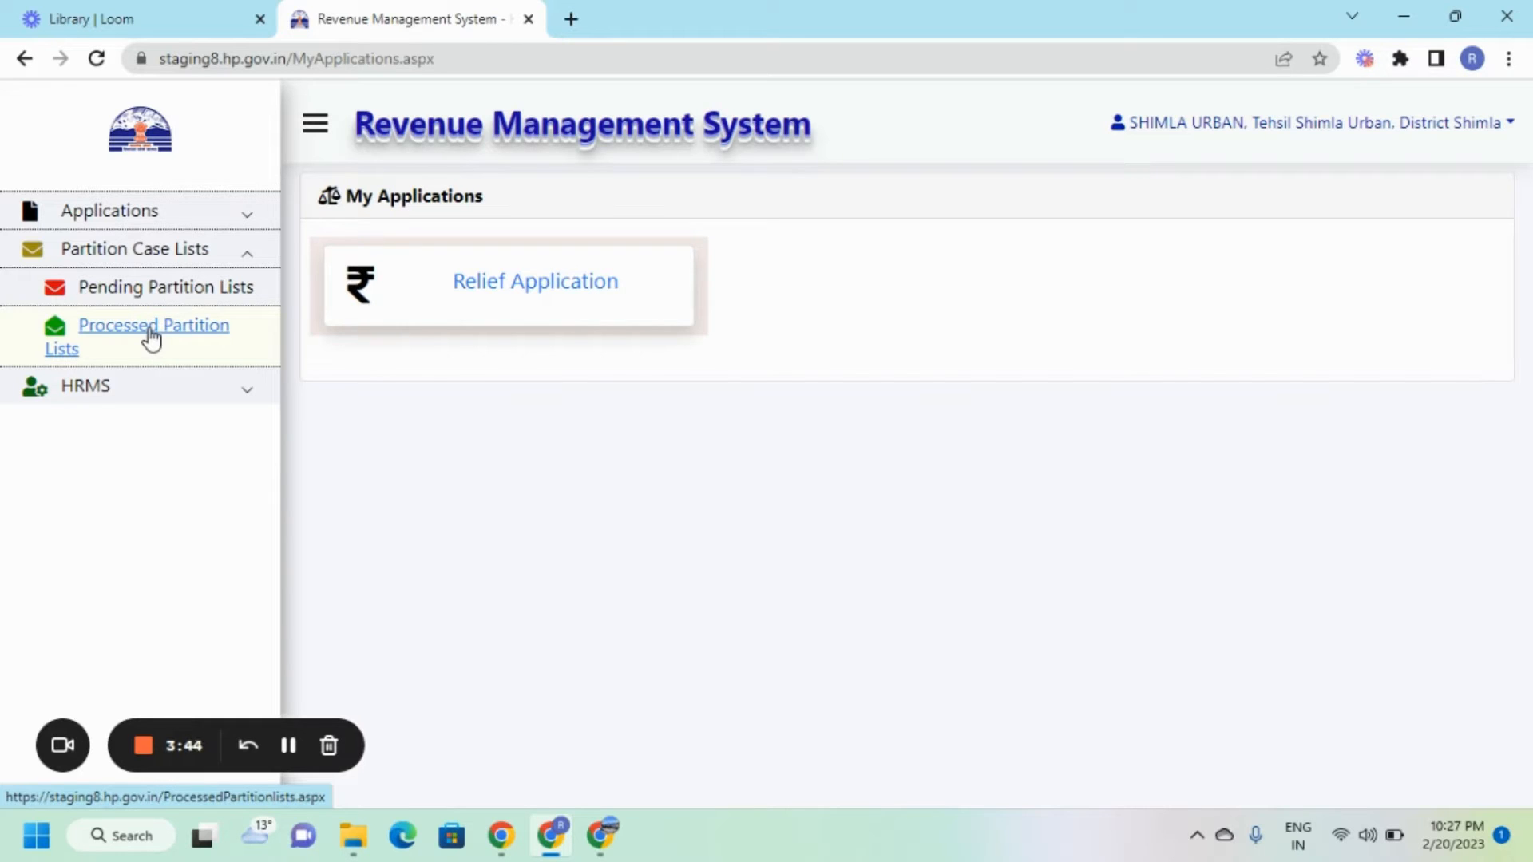
Show the pending partition list for case year 2023 with type Fard Kabja.
{"action": "left_click", "coordinate": [146, 303]}
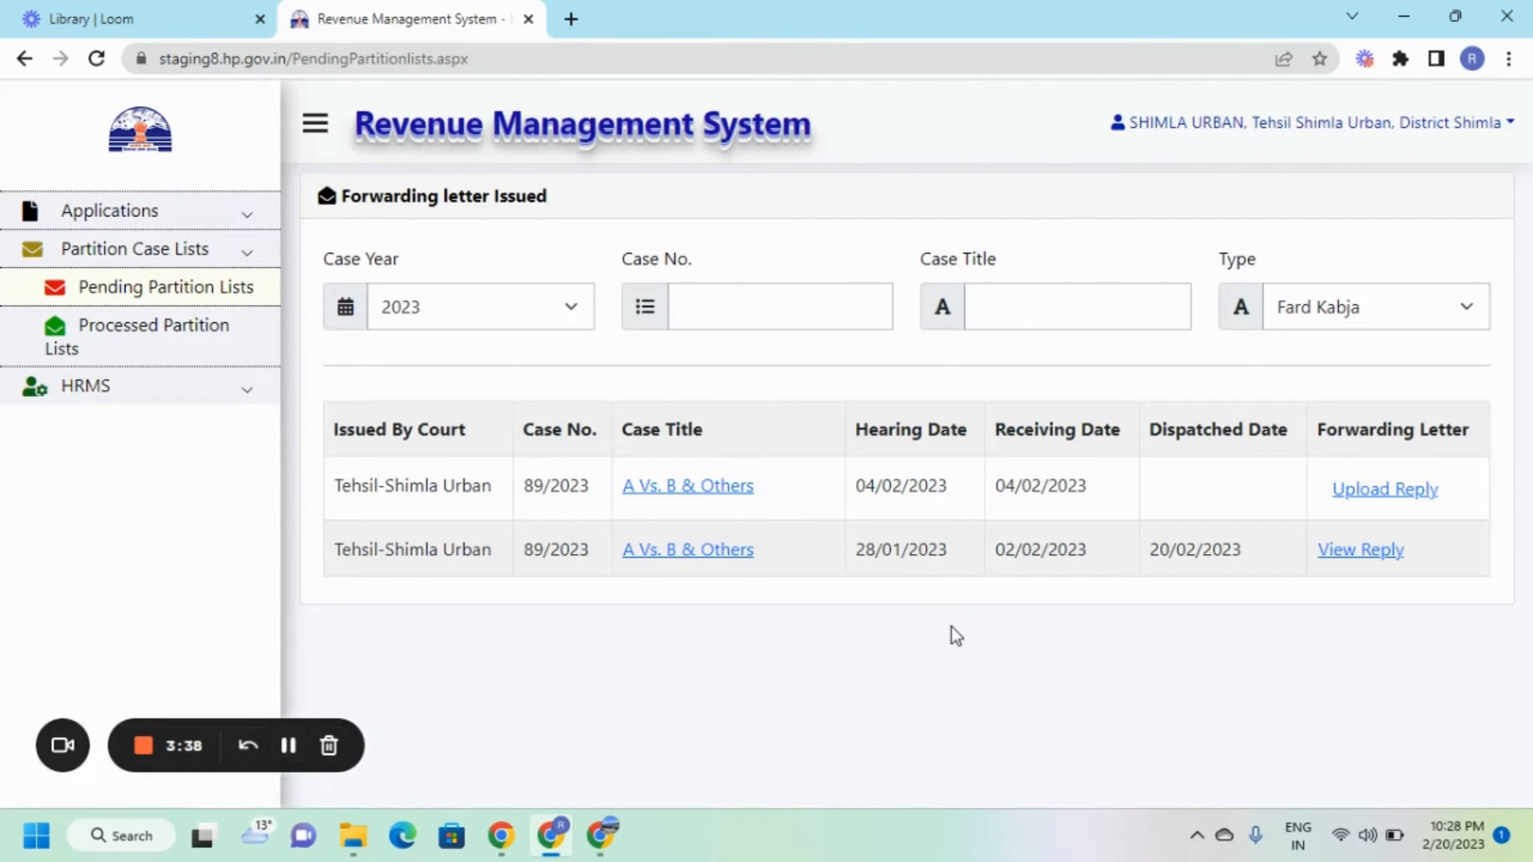
{"action": "left_click", "coordinate": [487, 314]}
{"action": "left_click", "coordinate": [487, 314]}
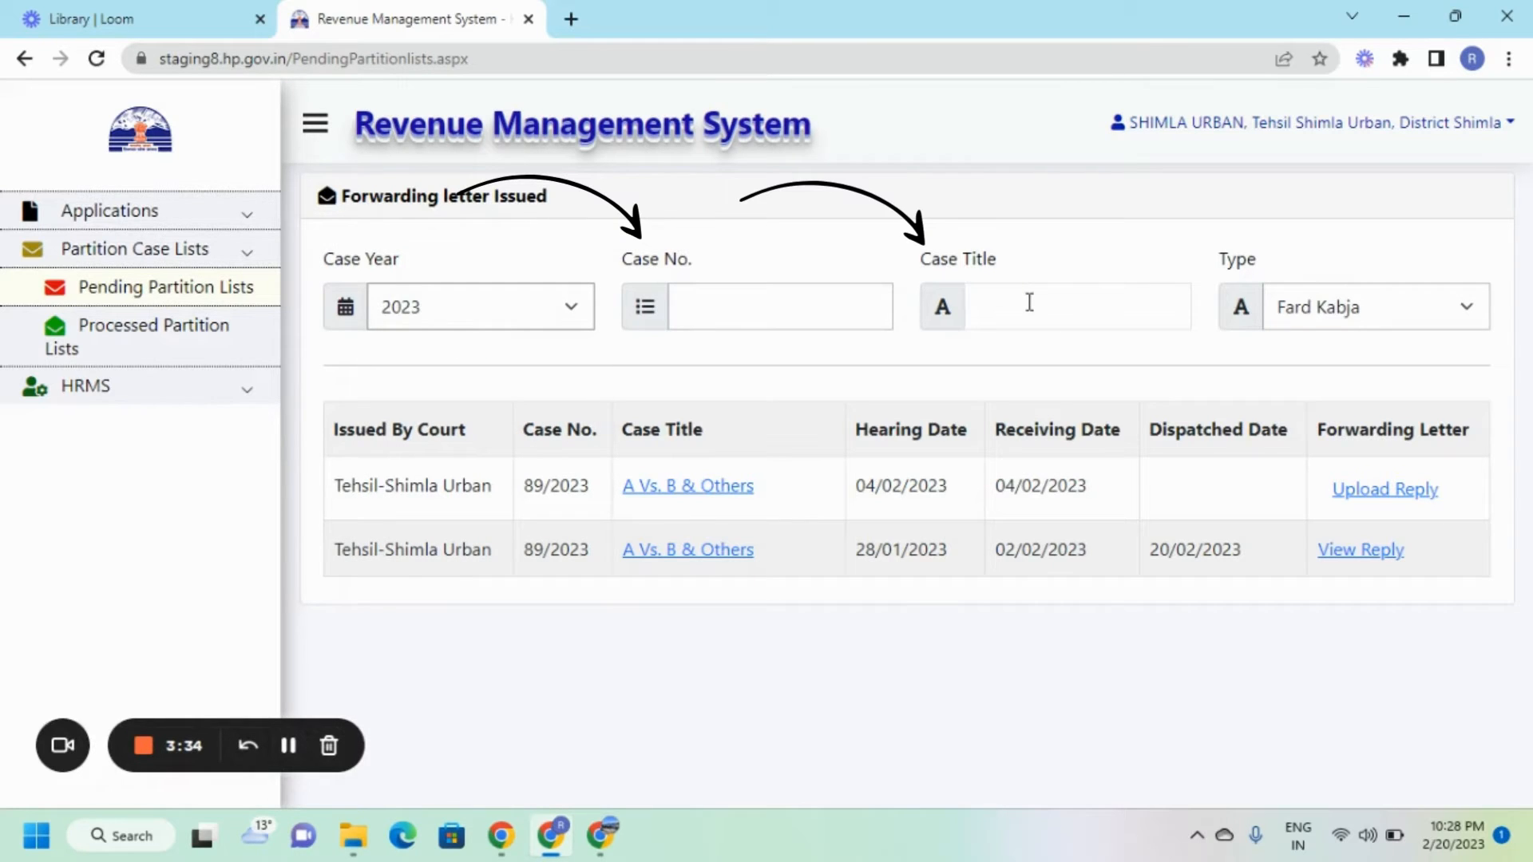
{"action": "left_click", "coordinate": [1300, 309]}
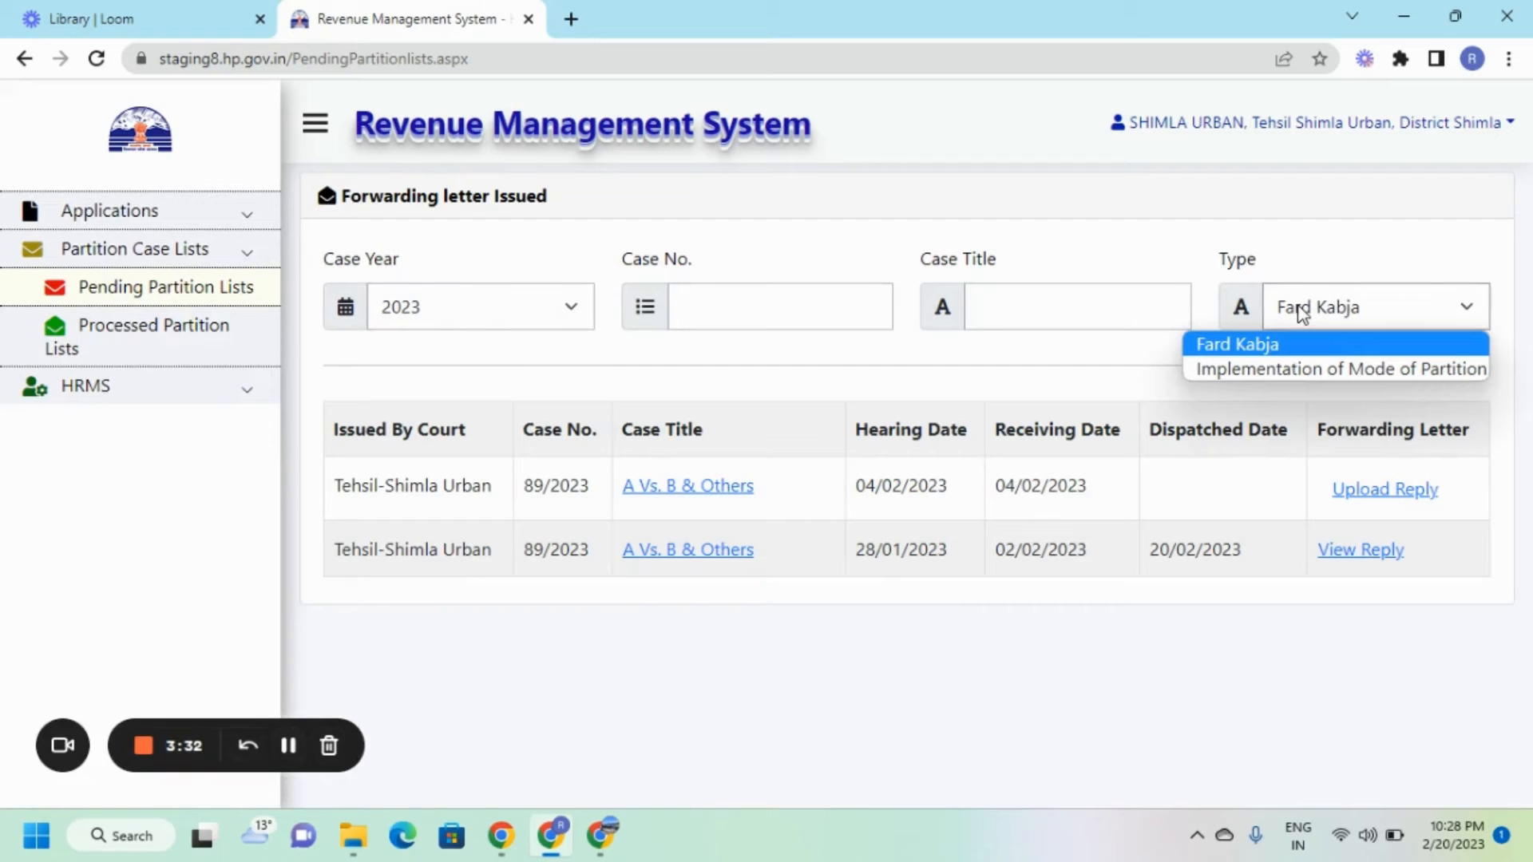
{"action": "left_click", "coordinate": [1256, 351]}
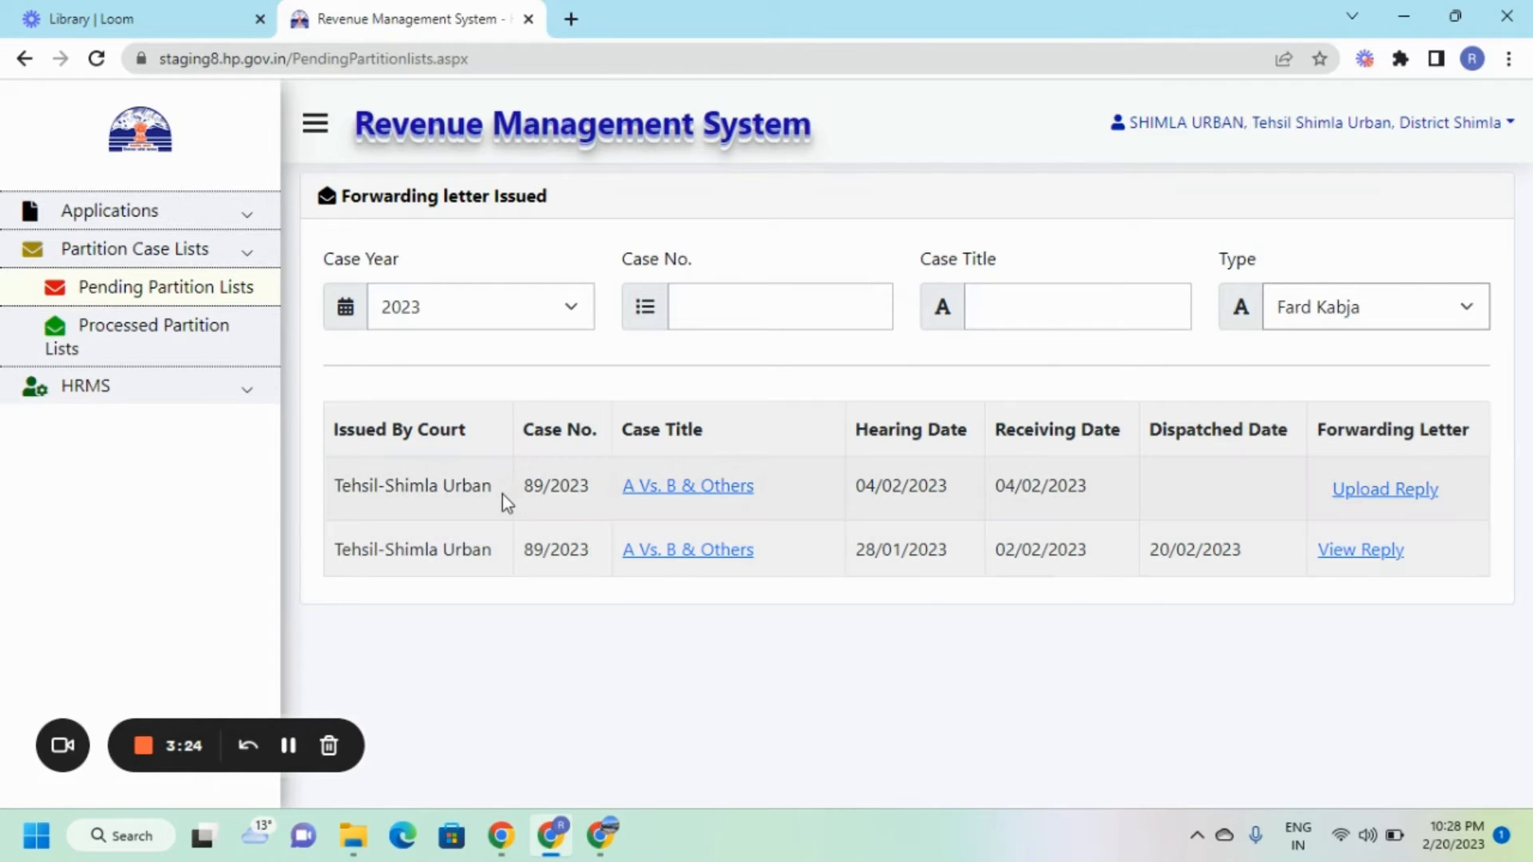
Open the A Vs. B & Others forwarding letter PDF and scroll through it.
{"action": "left_click", "coordinate": [679, 489]}
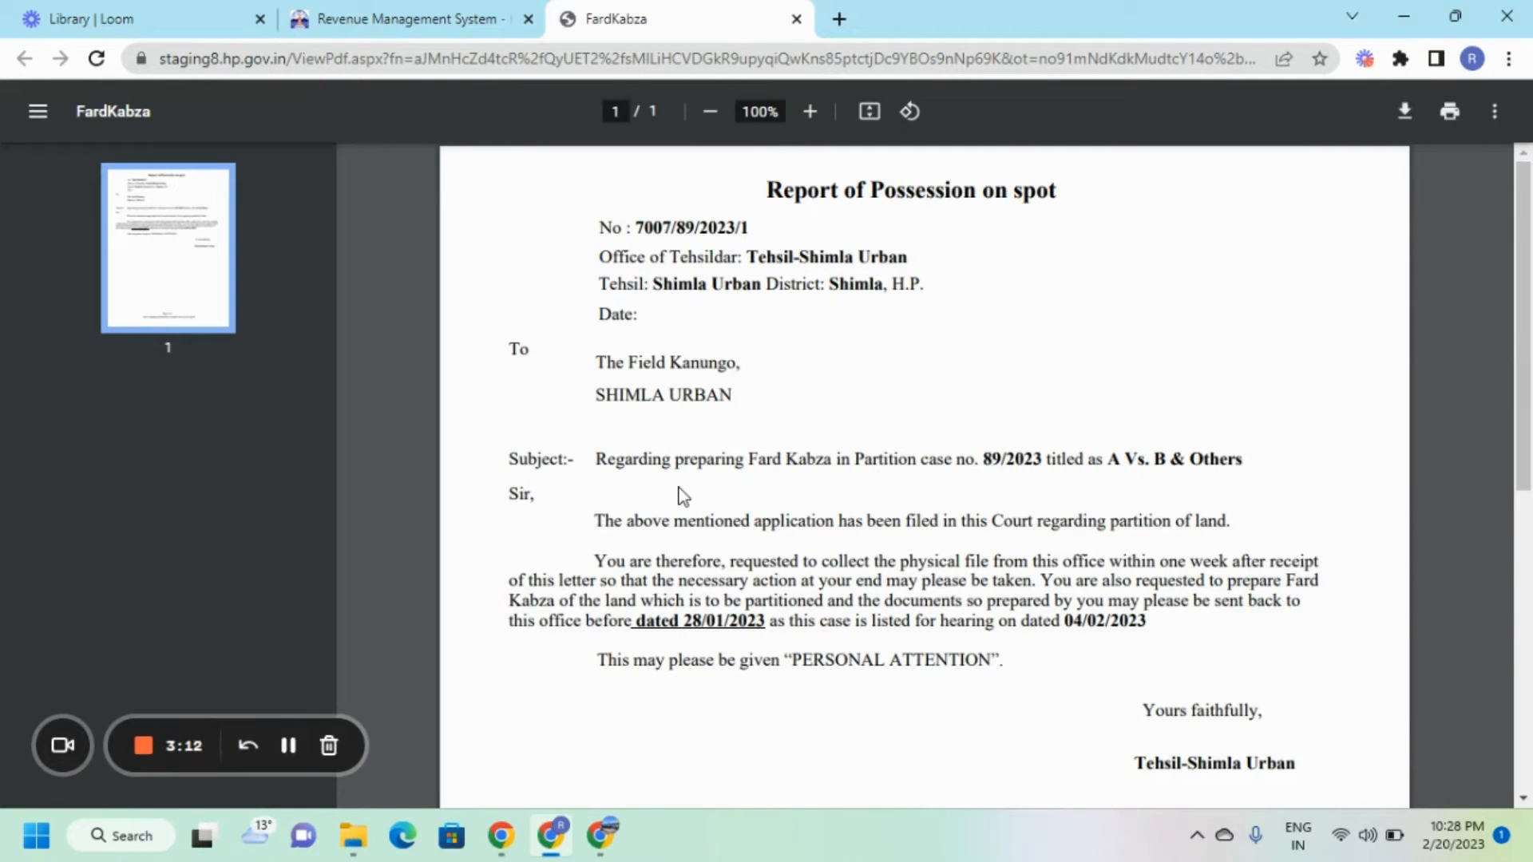
{"action": "scroll", "coordinate": [681, 496], "scroll_direction": "down", "scroll_amount": 1}
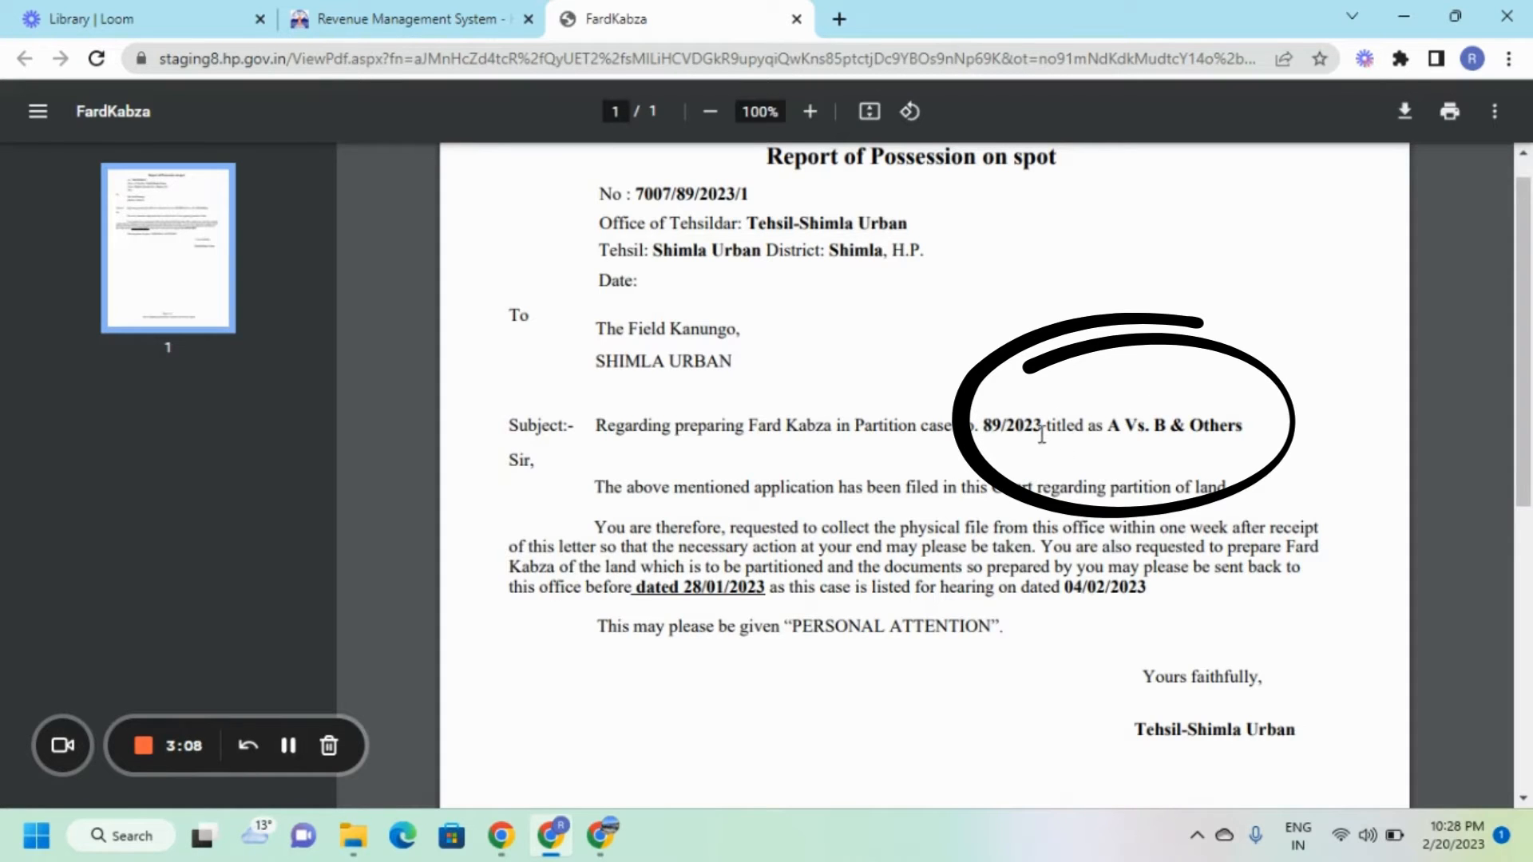
{"action": "scroll", "coordinate": [1042, 438], "scroll_direction": "down", "scroll_amount": 2}
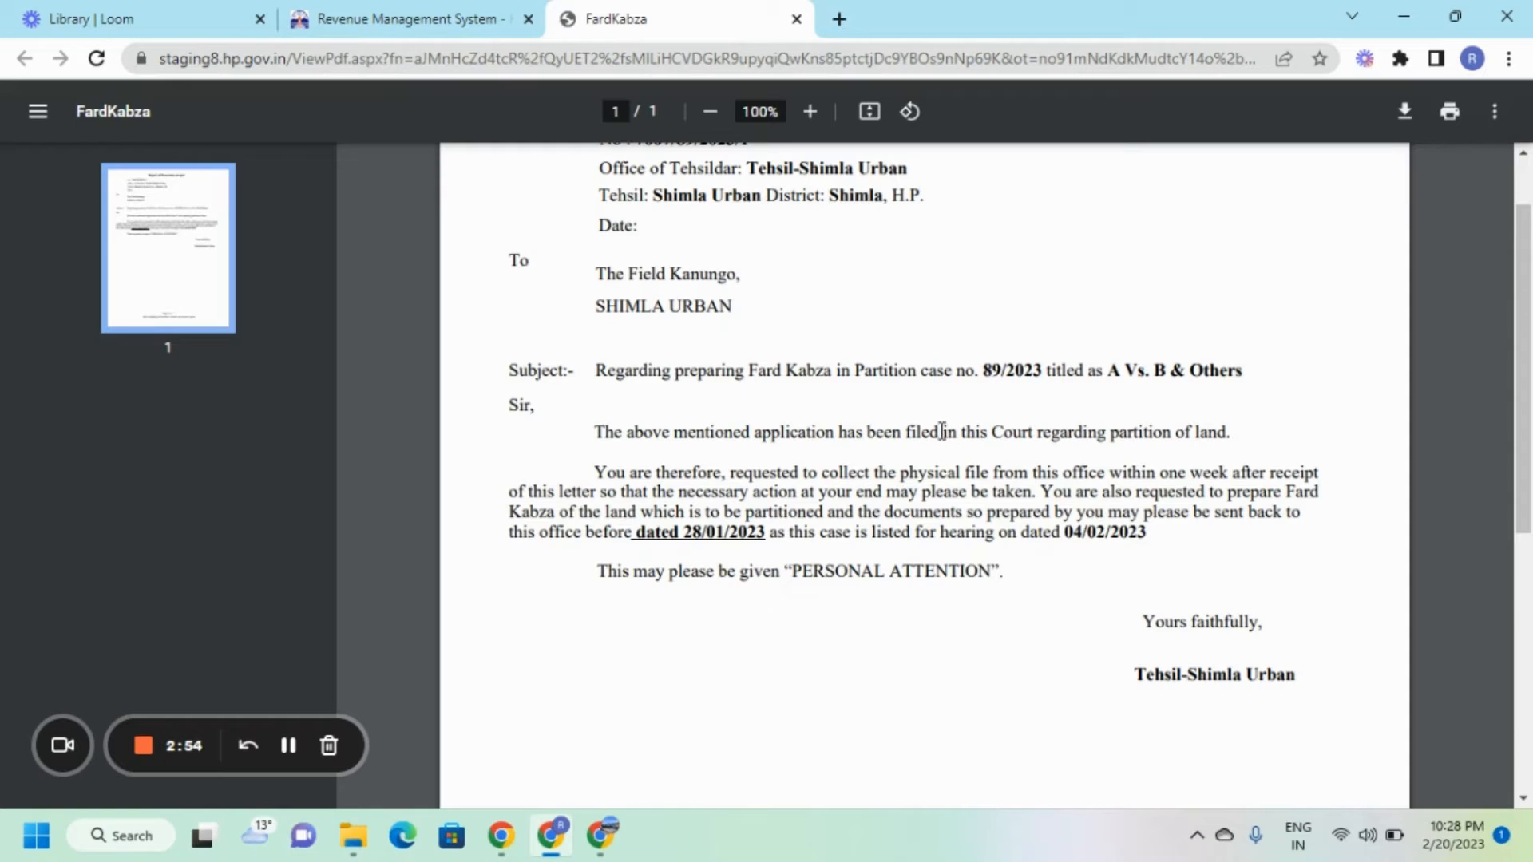
{"action": "left_click", "coordinate": [423, 18]}
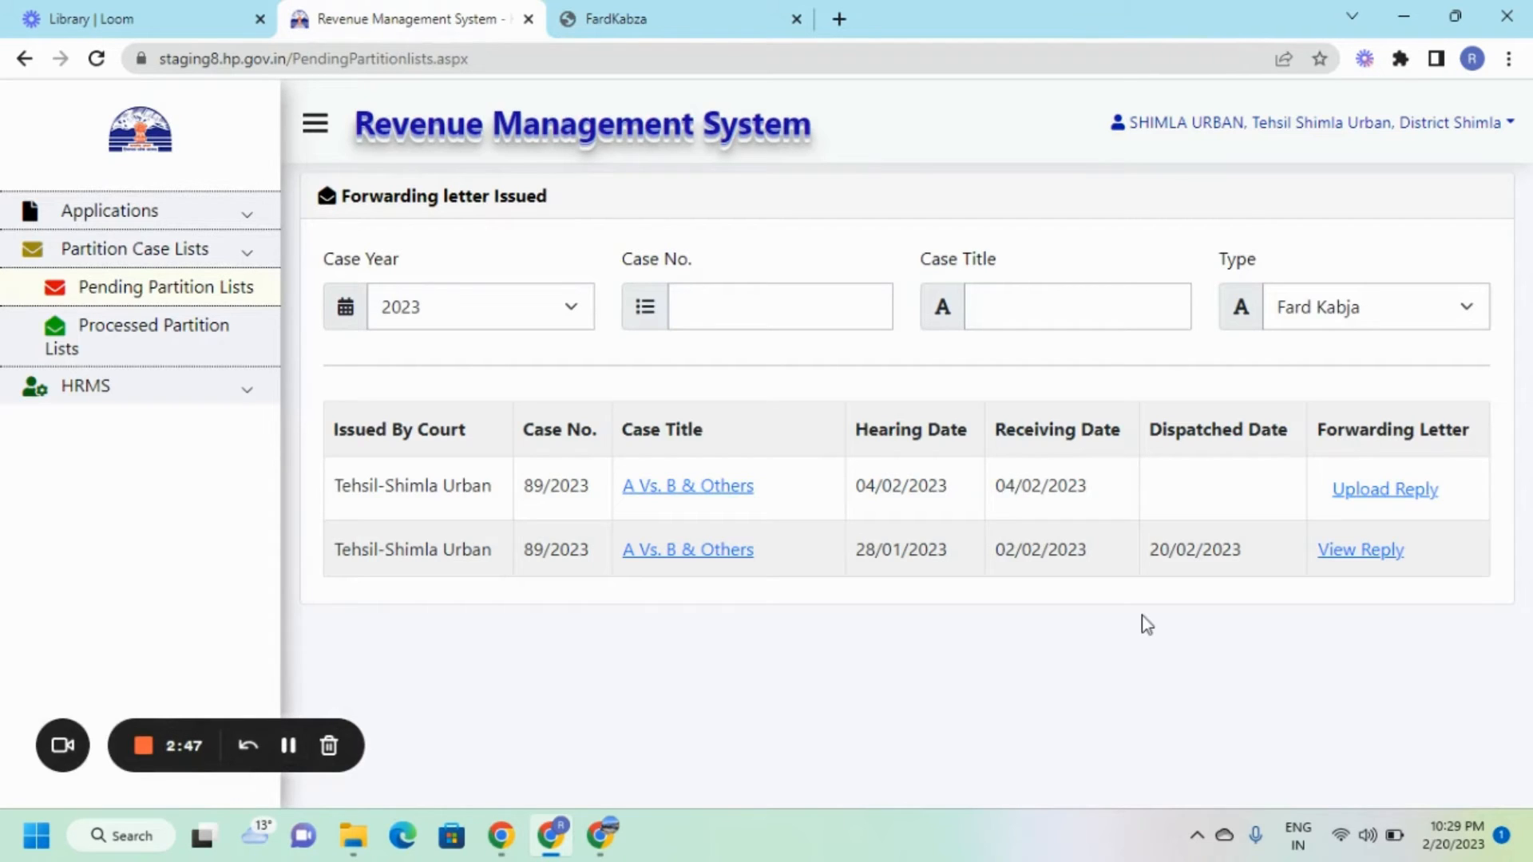
{"action": "left_click", "coordinate": [1375, 492]}
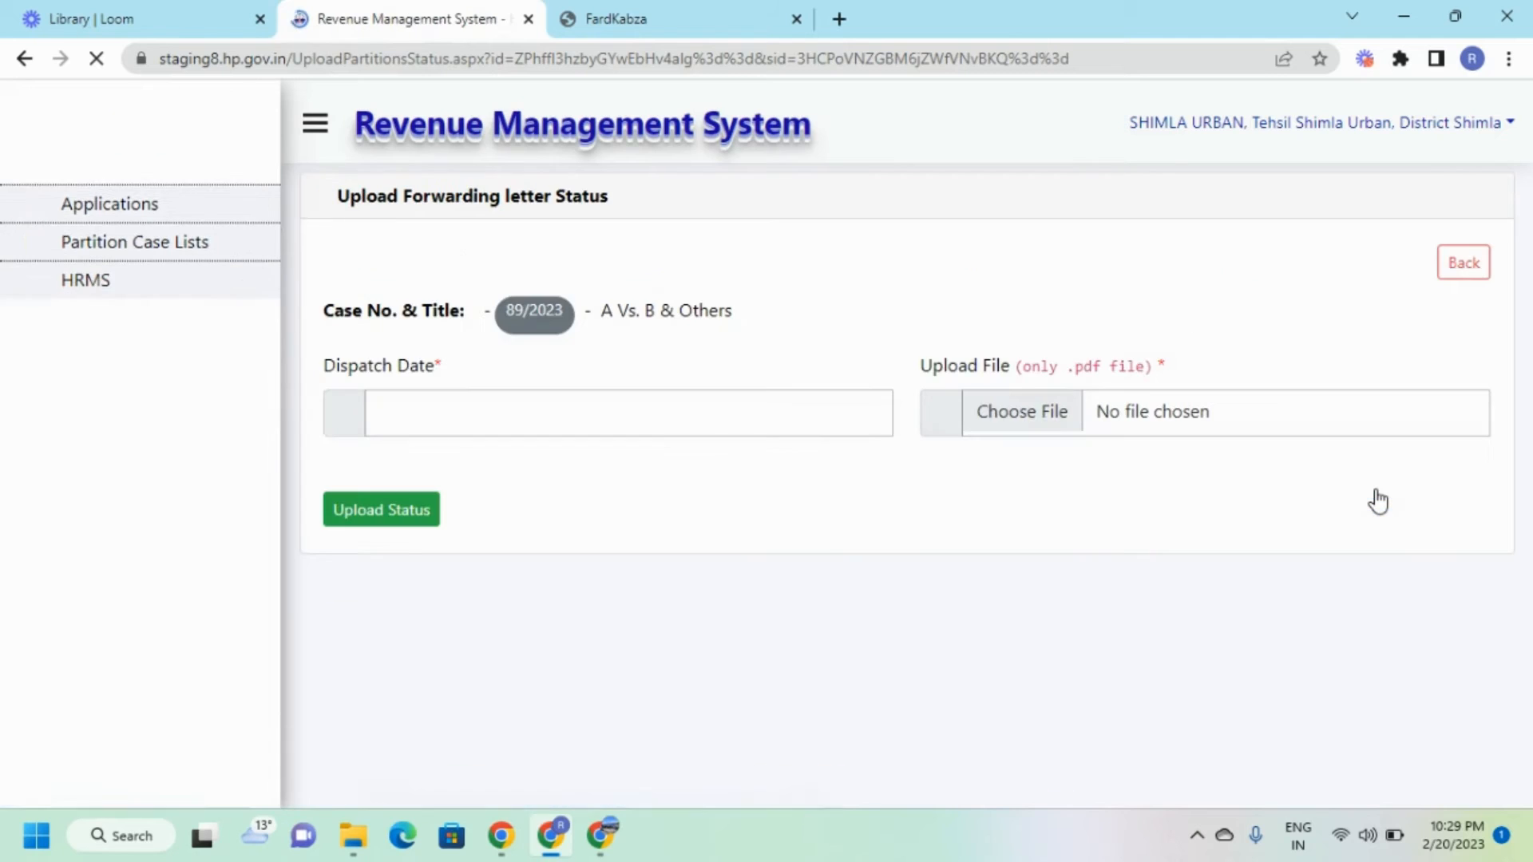
{"action": "left_click", "coordinate": [391, 407]}
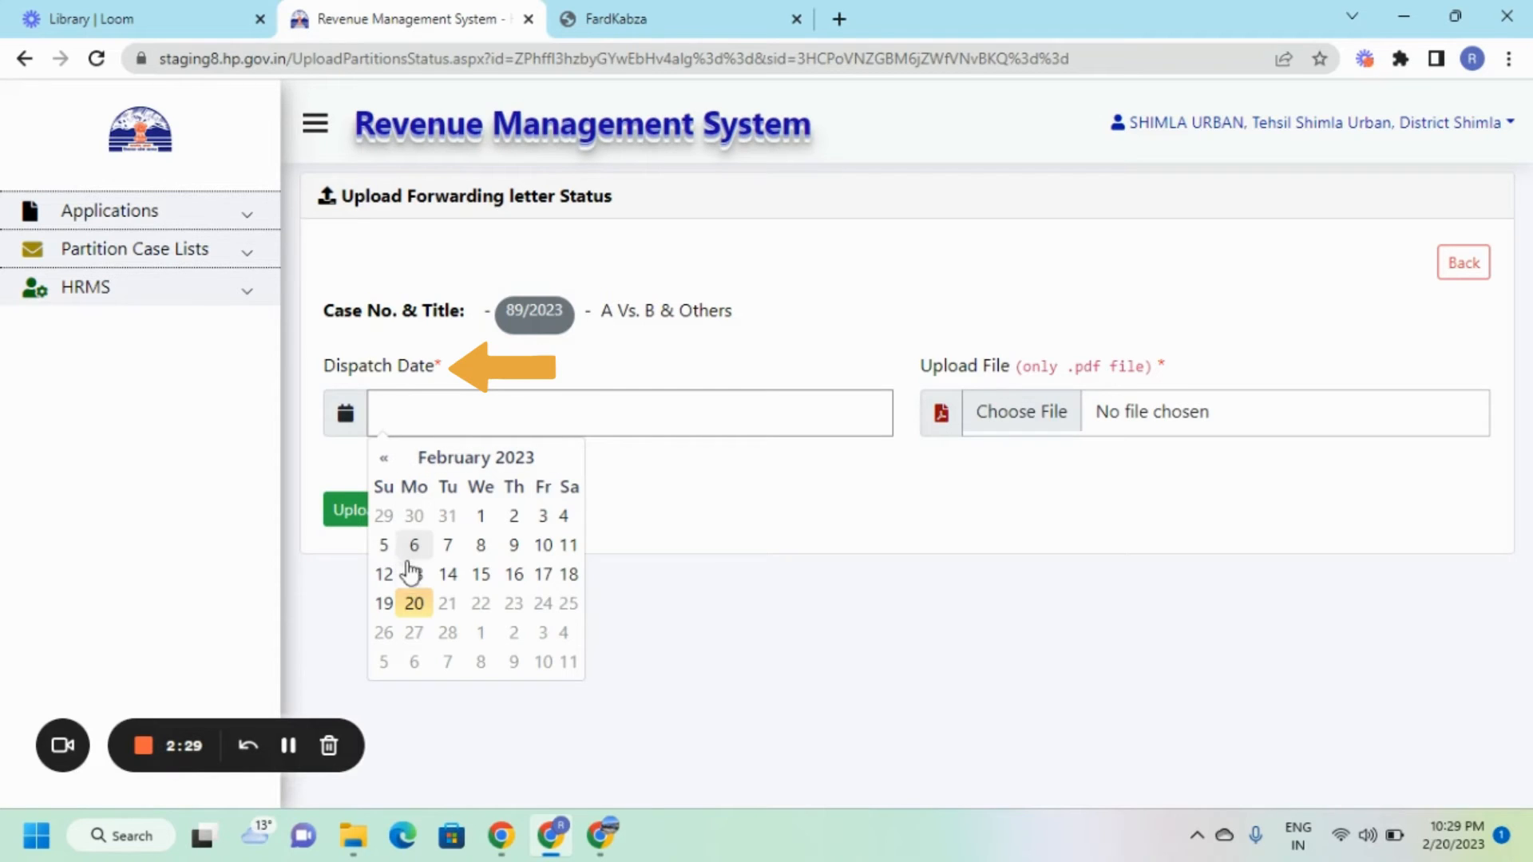
{"action": "left_click", "coordinate": [415, 604]}
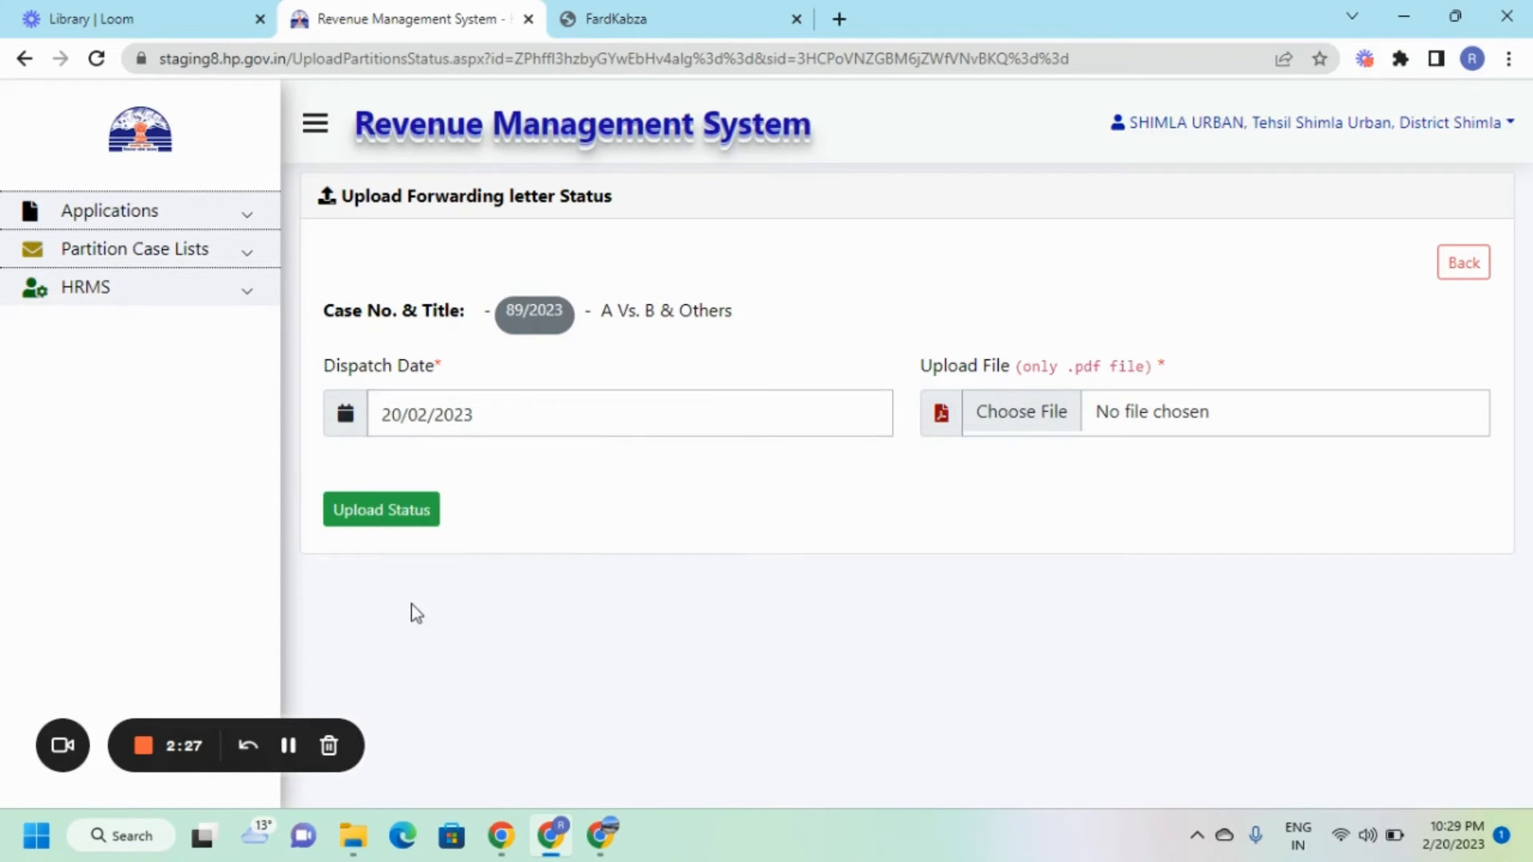
{"action": "left_click", "coordinate": [1013, 415]}
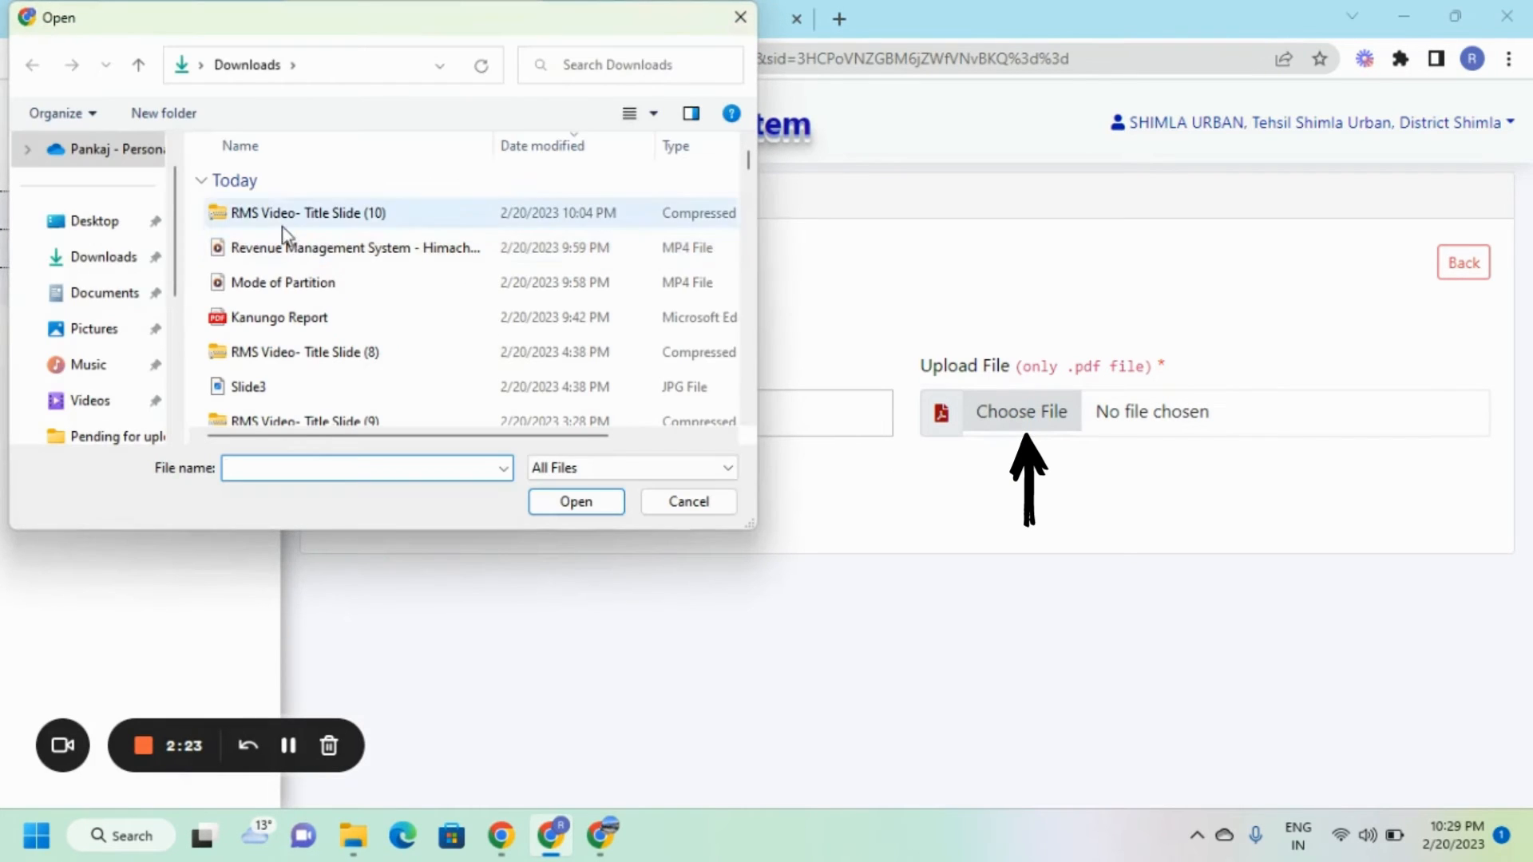
{"action": "left_click", "coordinate": [256, 318]}
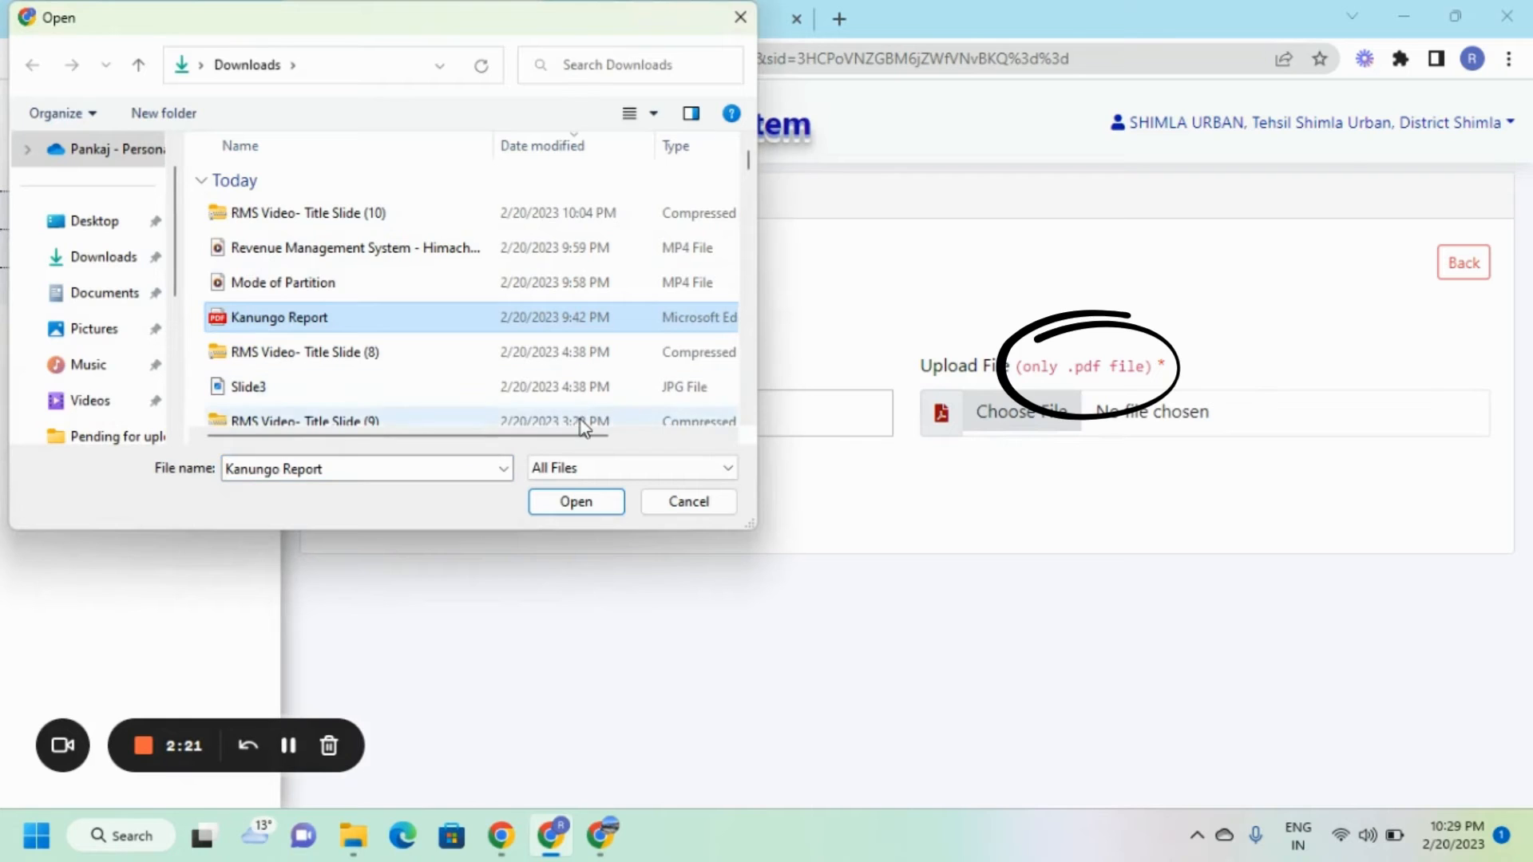
{"action": "left_click", "coordinate": [576, 501]}
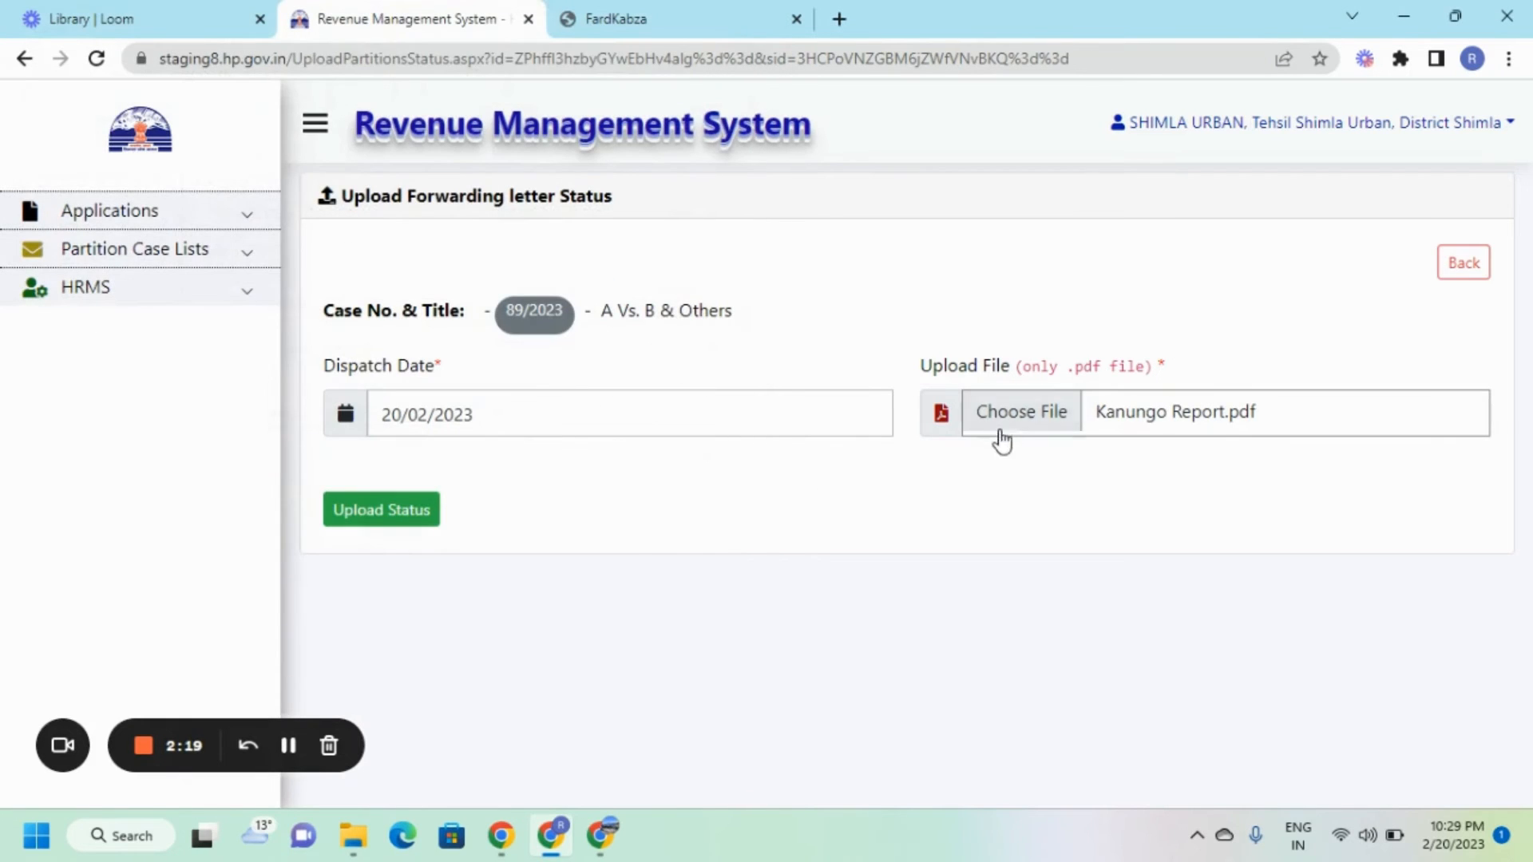
Submit the status upload and confirm it.
{"action": "left_click", "coordinate": [399, 515]}
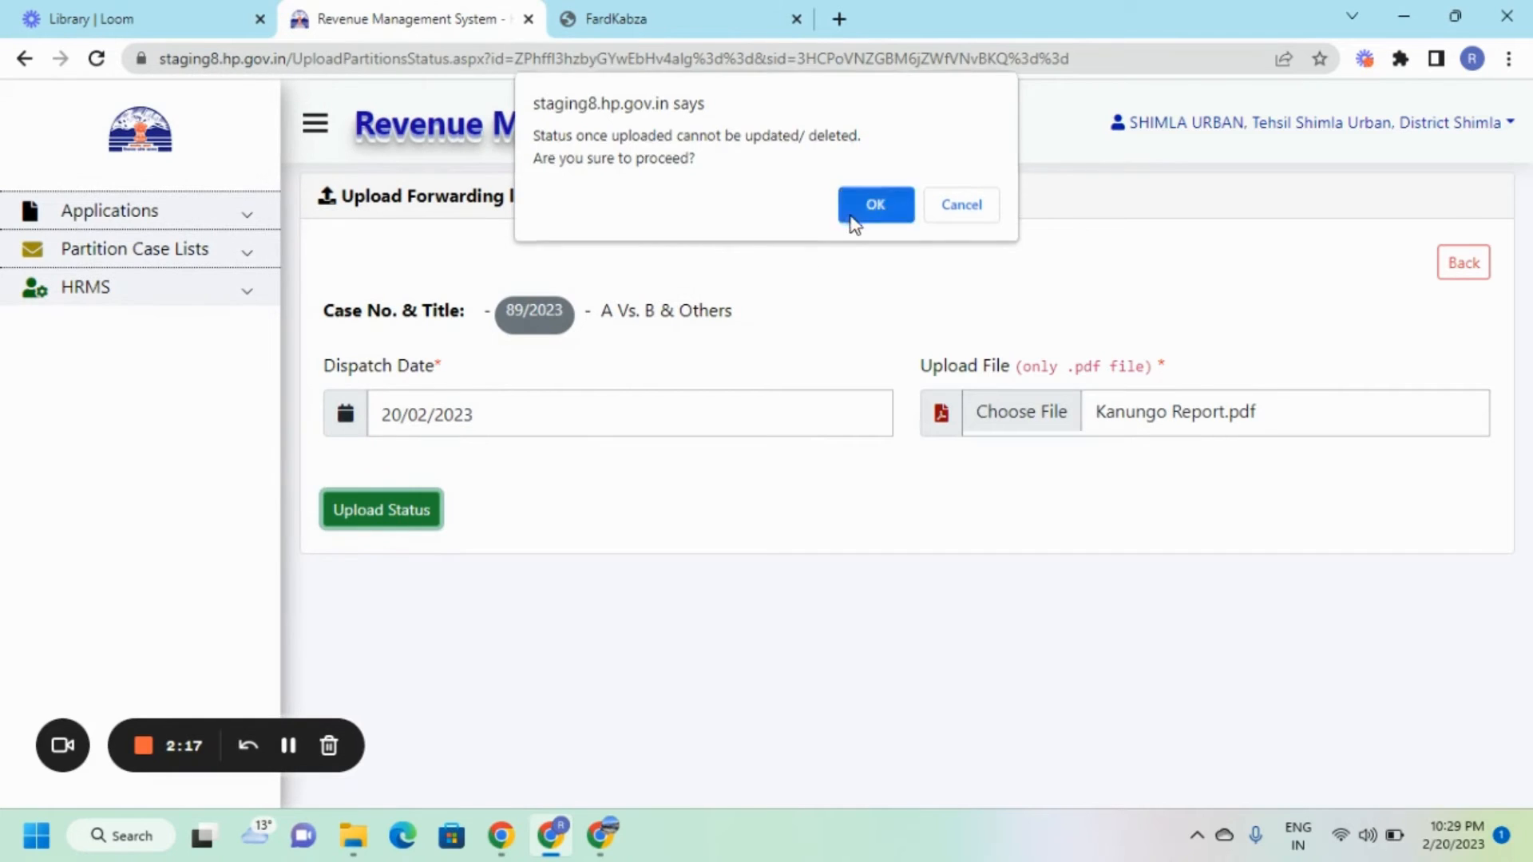
{"action": "left_click", "coordinate": [851, 221]}
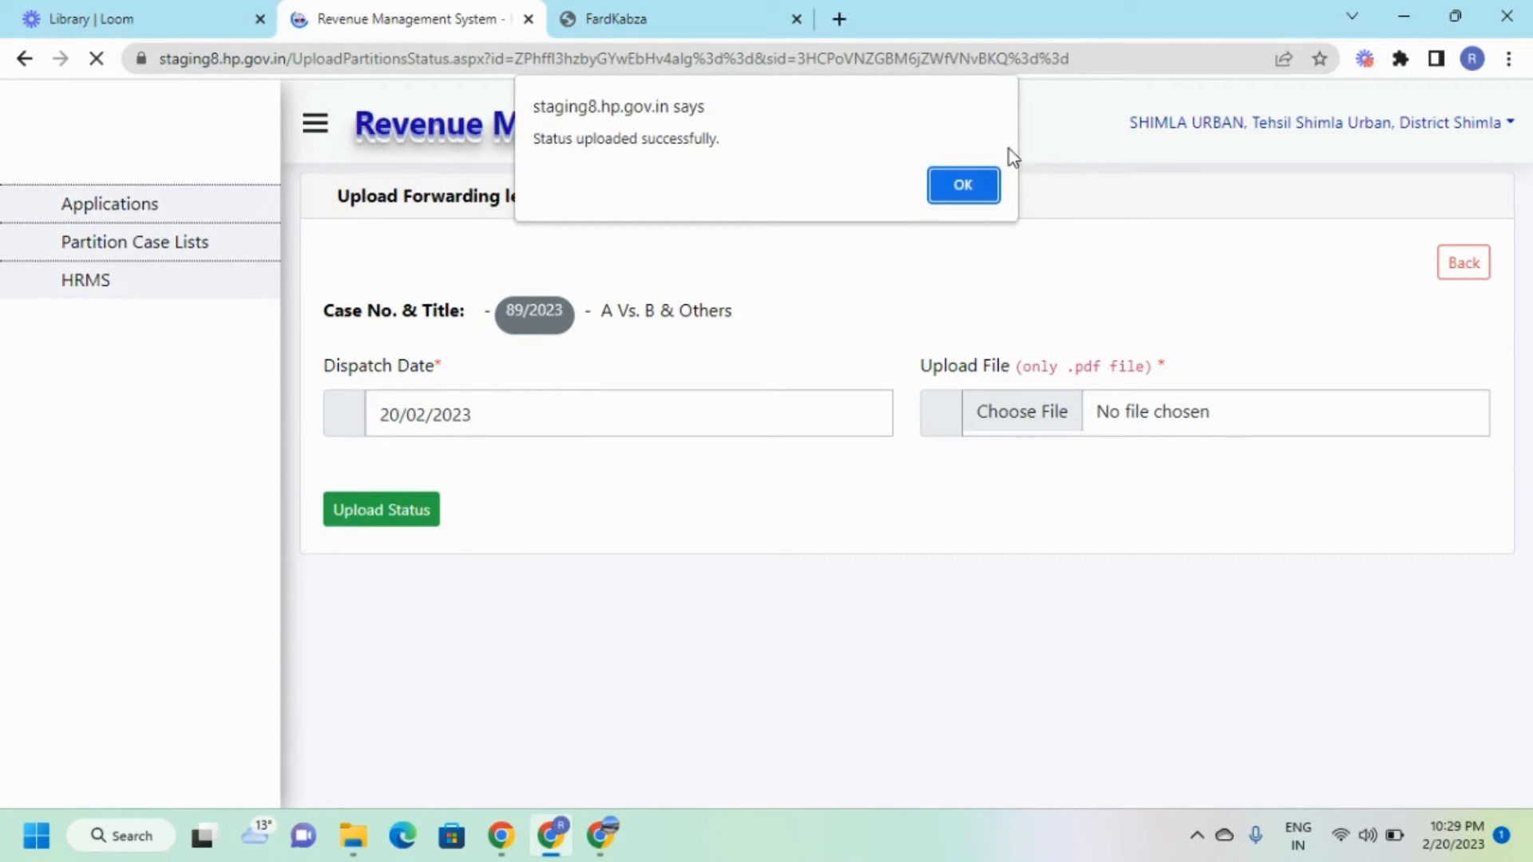
{"action": "left_click", "coordinate": [951, 197]}
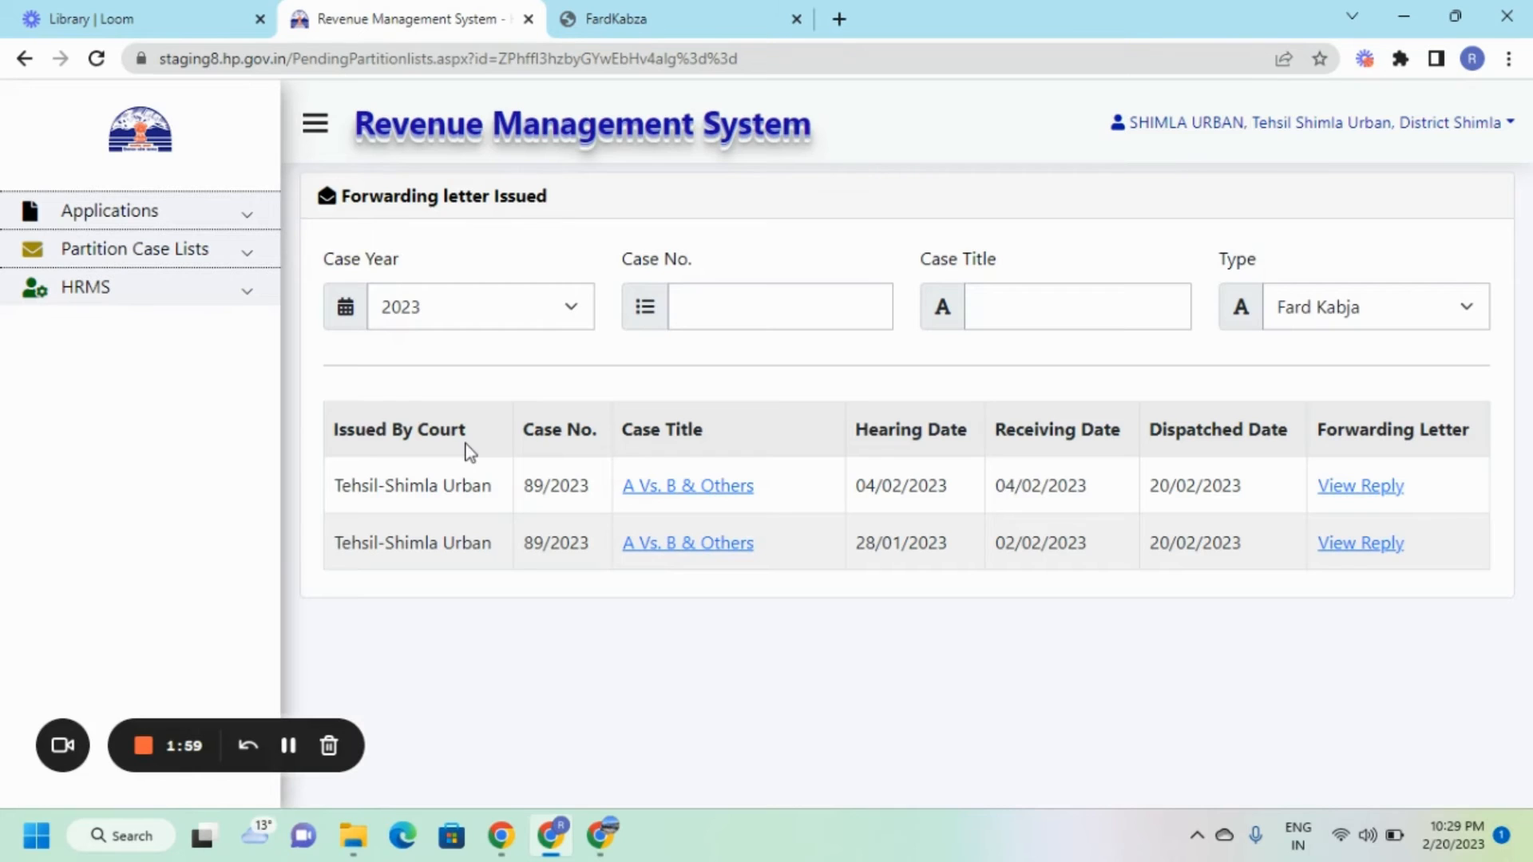
Filter to Implementation of Mode of Partition cases from all years and open the Ab Vs. Bc & Others letter.
{"action": "left_click", "coordinate": [1321, 305]}
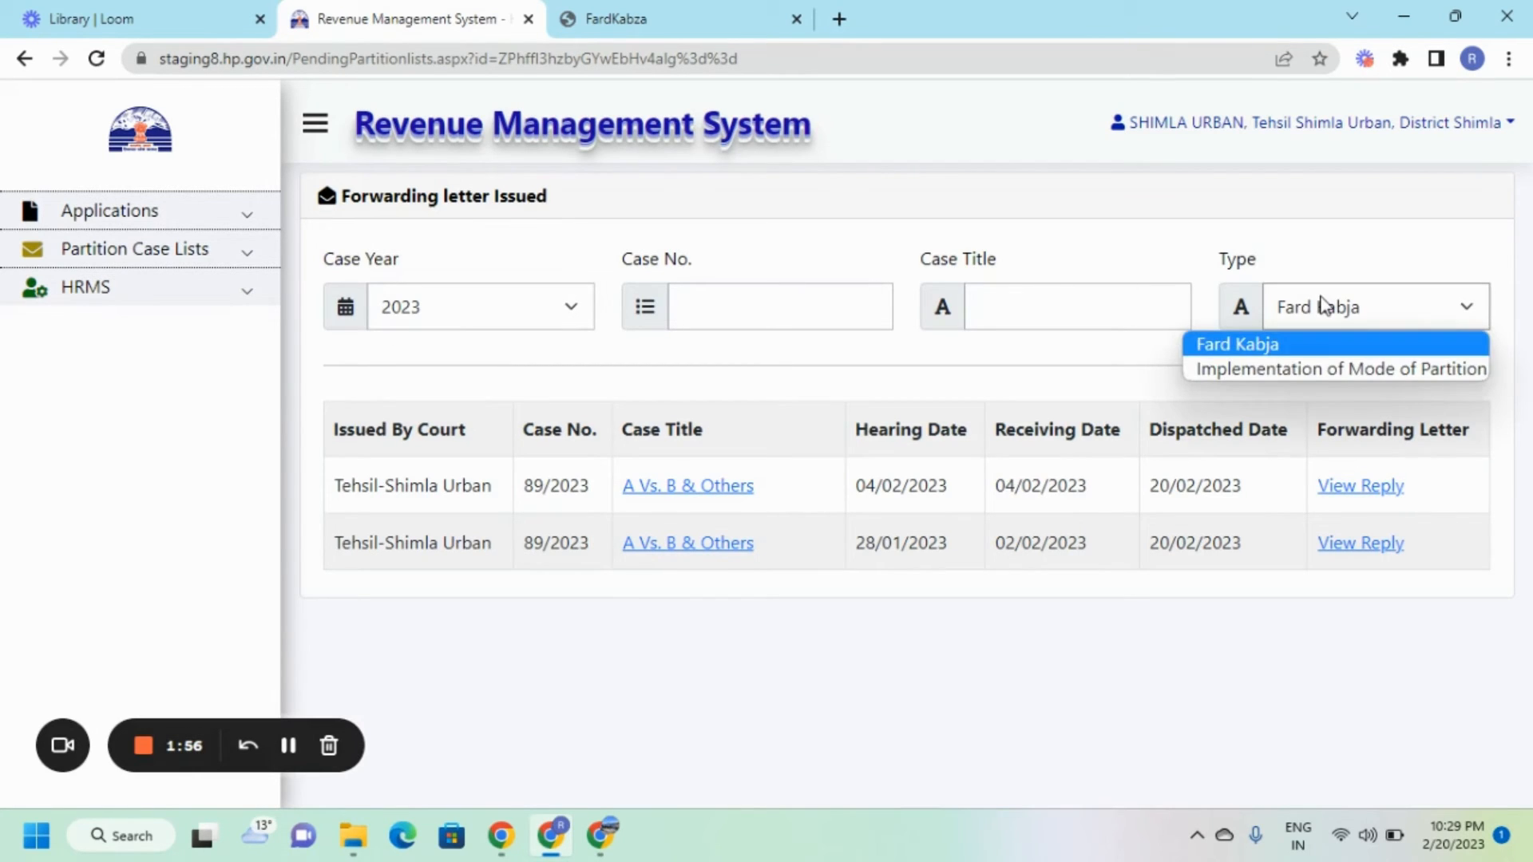
{"action": "left_click", "coordinate": [1286, 361]}
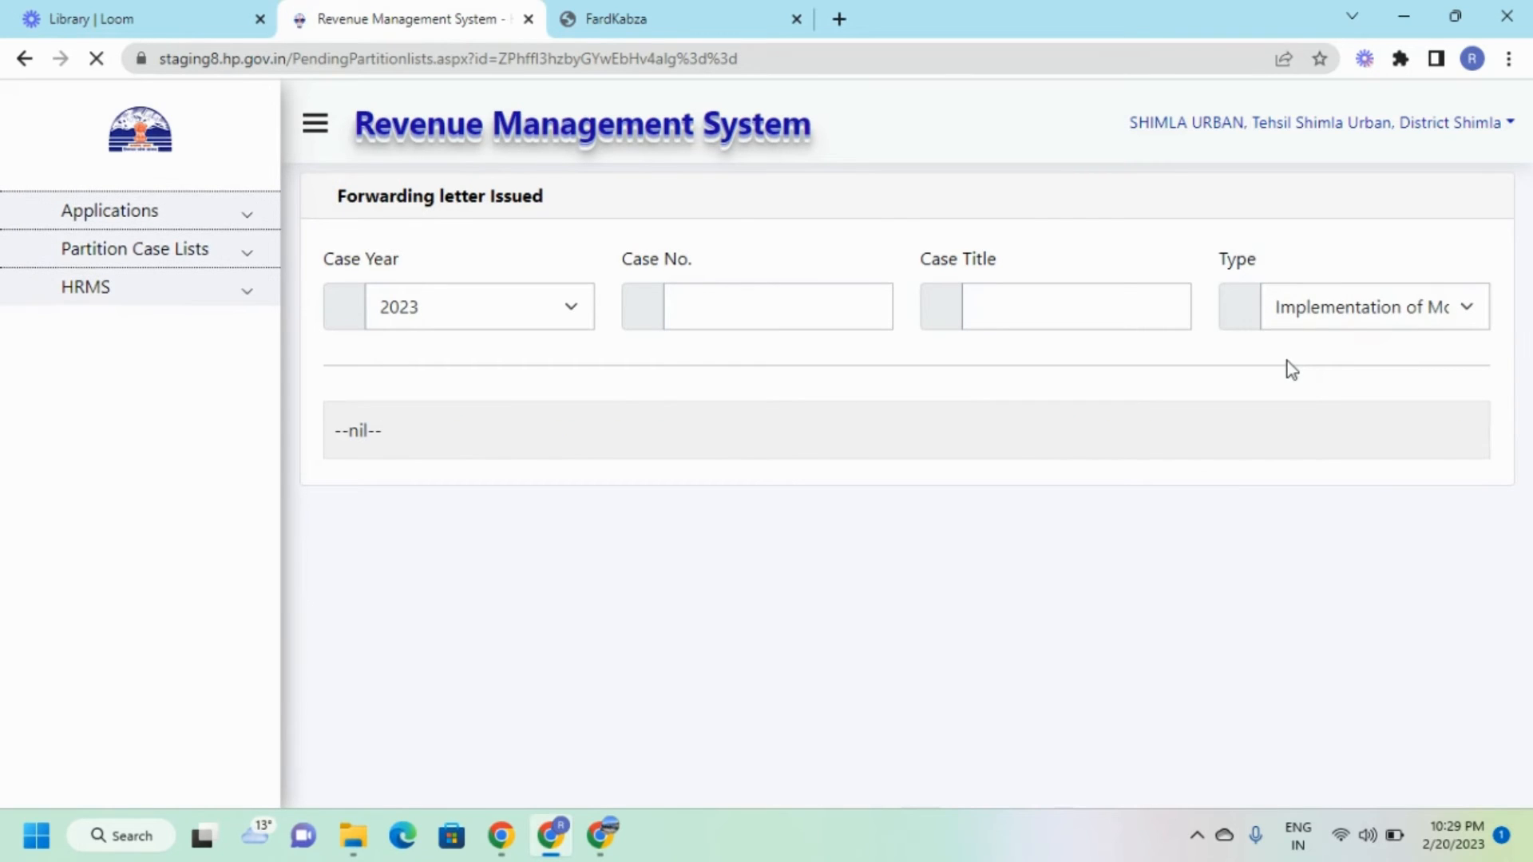
{"action": "left_click", "coordinate": [479, 309]}
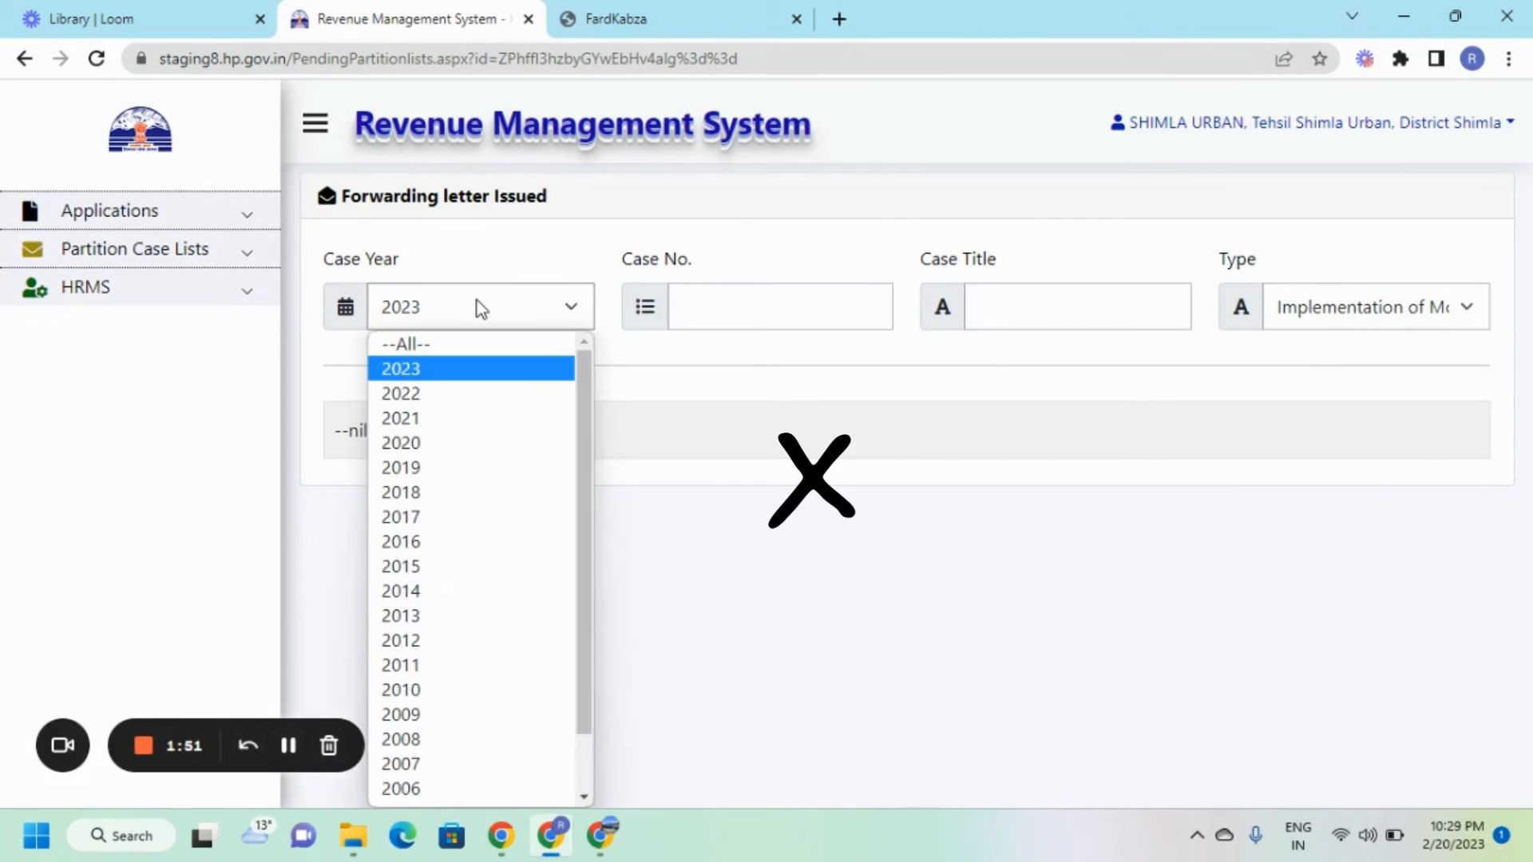
{"action": "left_click", "coordinate": [463, 344]}
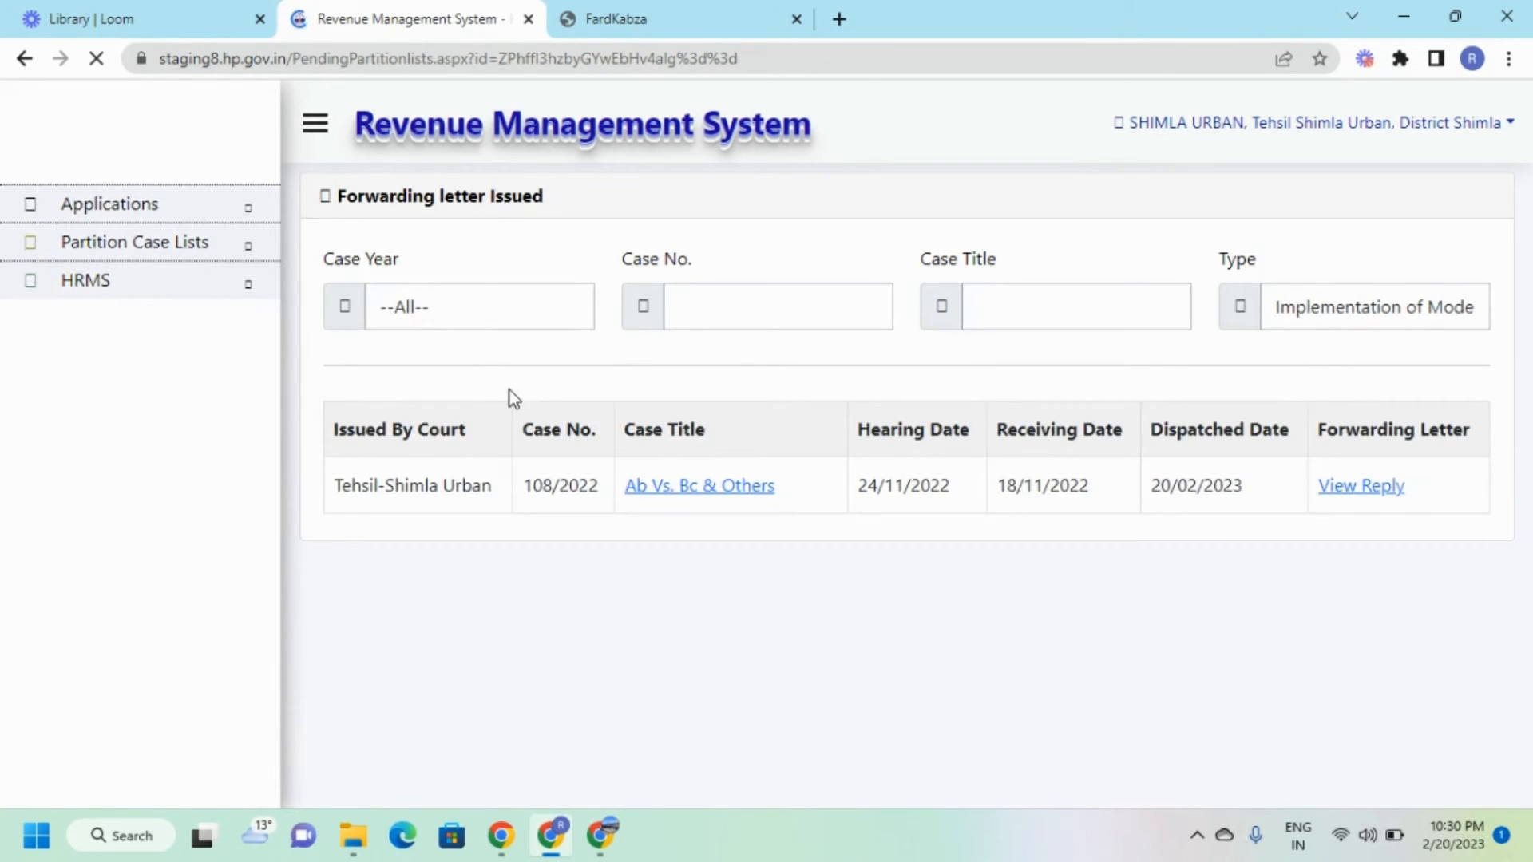
{"action": "left_click", "coordinate": [677, 488]}
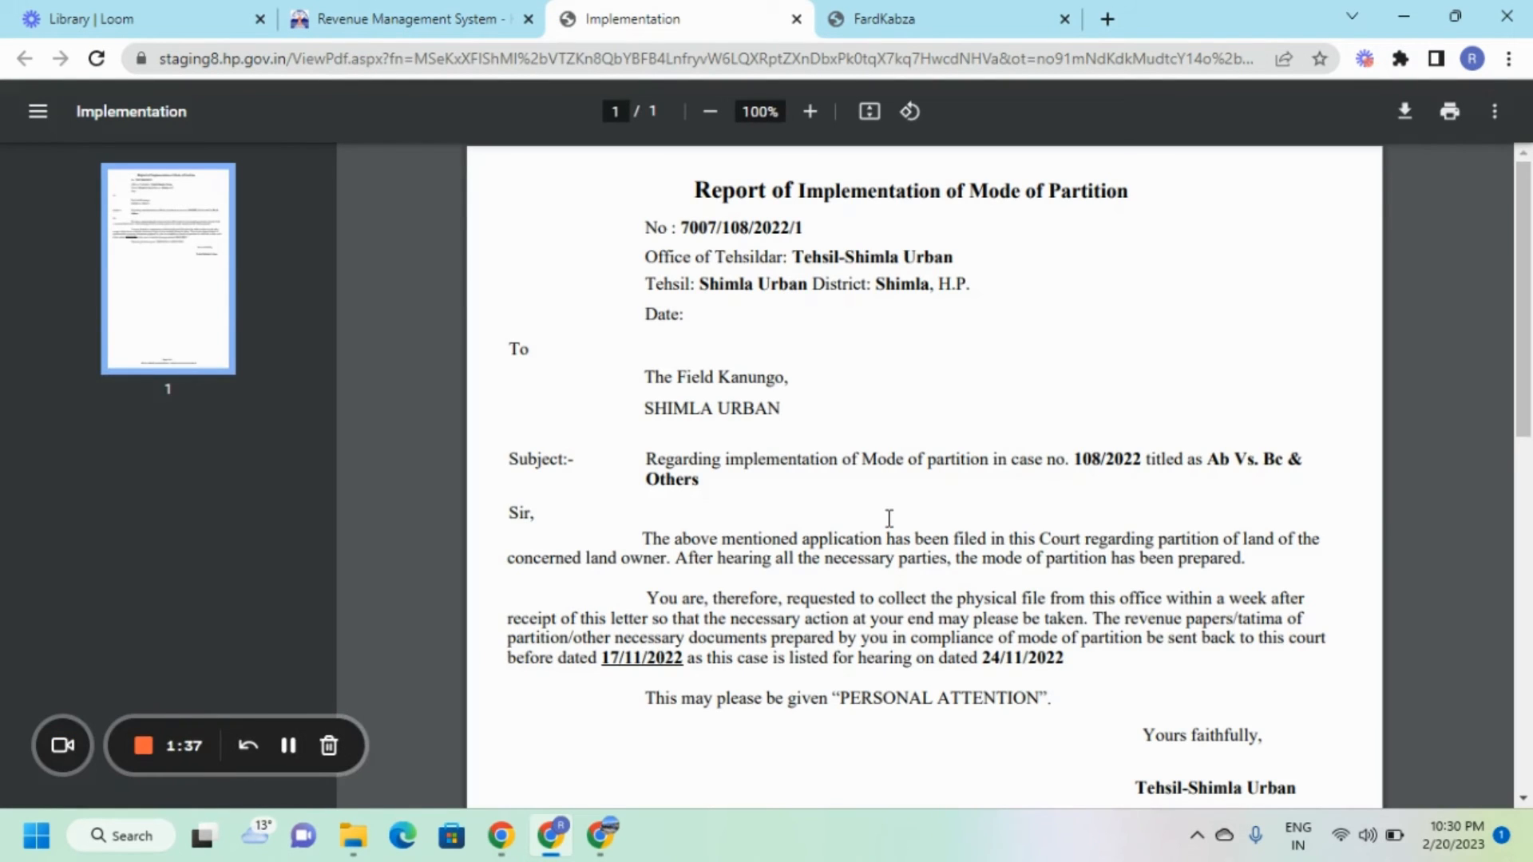
{"action": "scroll", "coordinate": [889, 520], "scroll_direction": "down", "scroll_amount": 1}
{"action": "scroll", "coordinate": [761, 300], "scroll_direction": "up", "scroll_amount": 1}
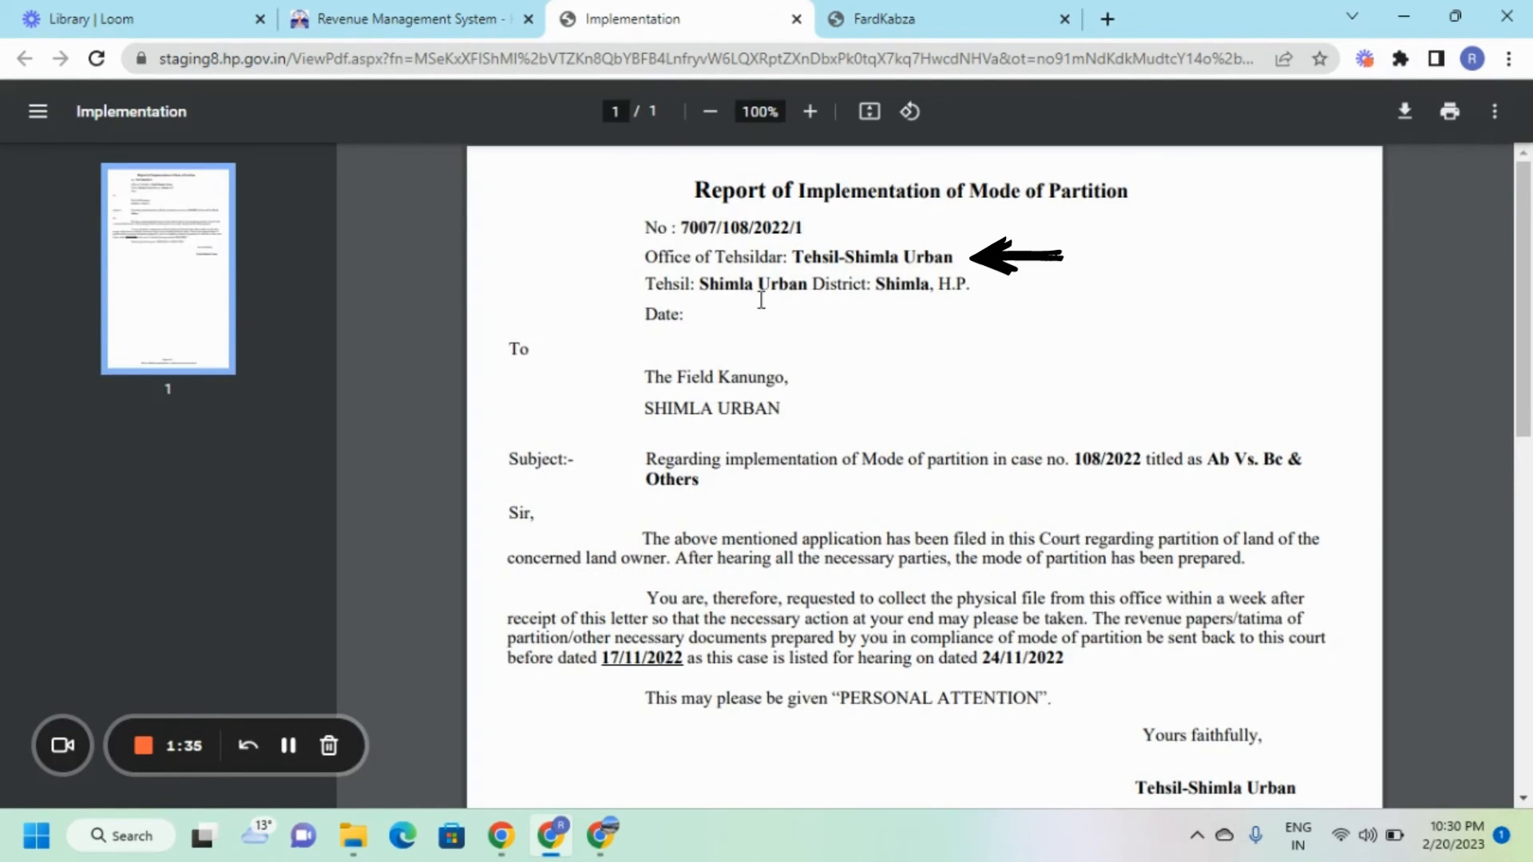
{"action": "scroll", "coordinate": [876, 414], "scroll_direction": "down", "scroll_amount": 1}
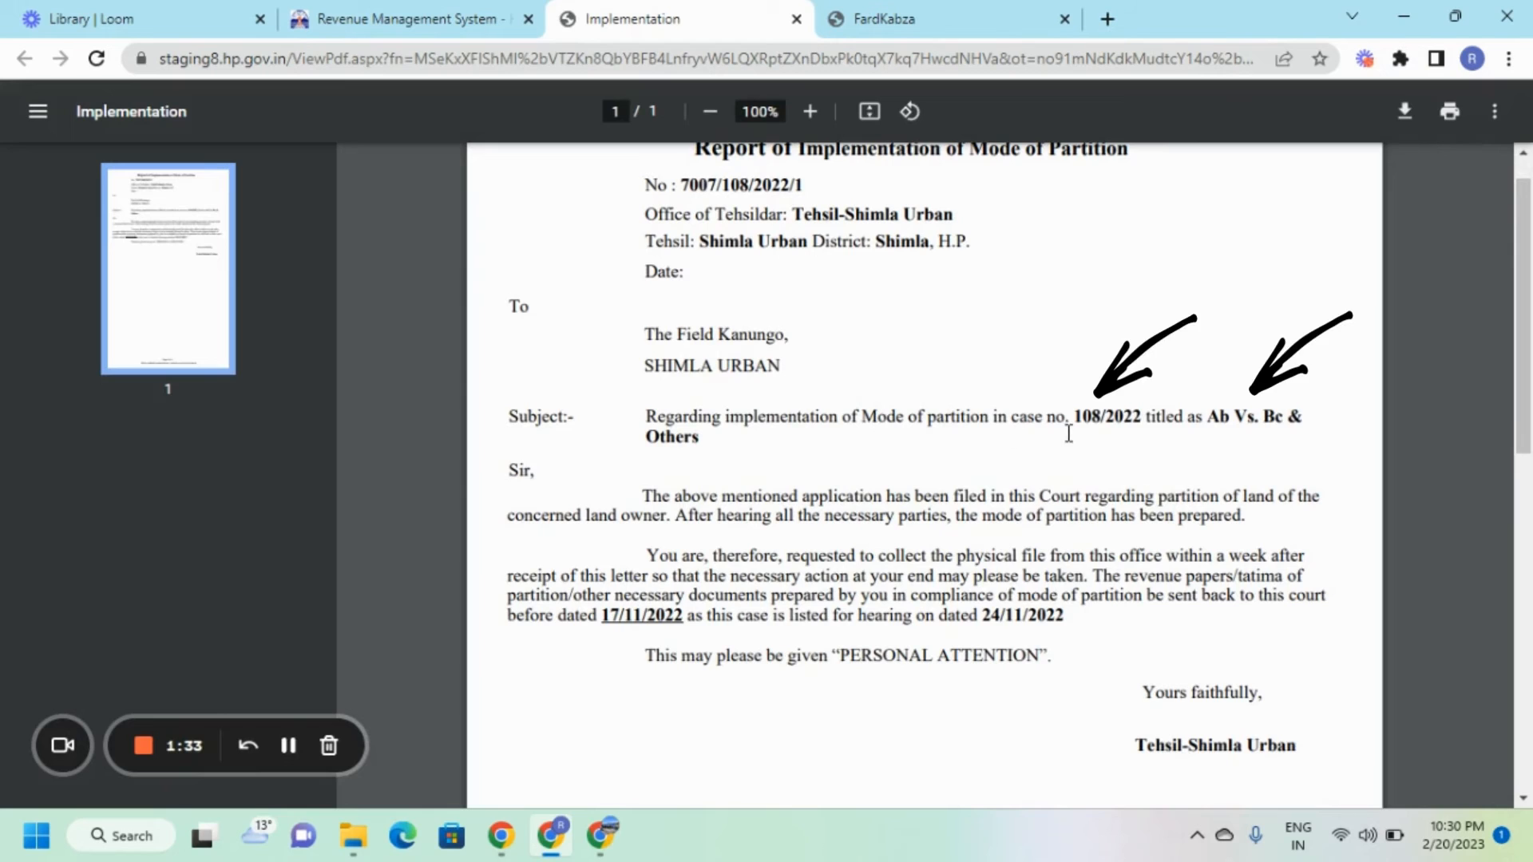
{"action": "scroll", "coordinate": [1102, 630], "scroll_direction": "down", "scroll_amount": 1}
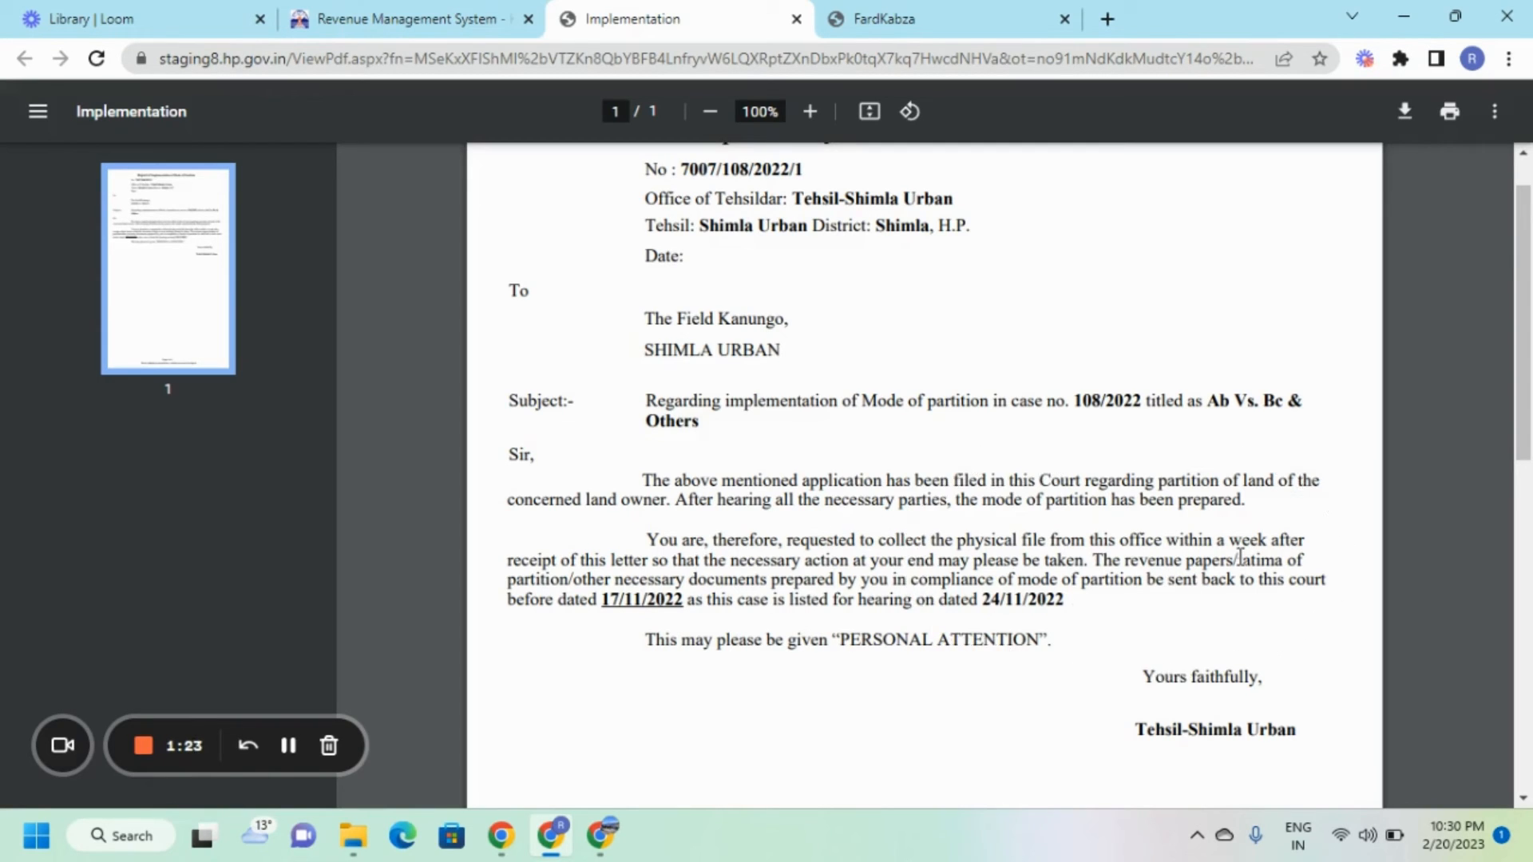
{"action": "left_click", "coordinate": [467, 34]}
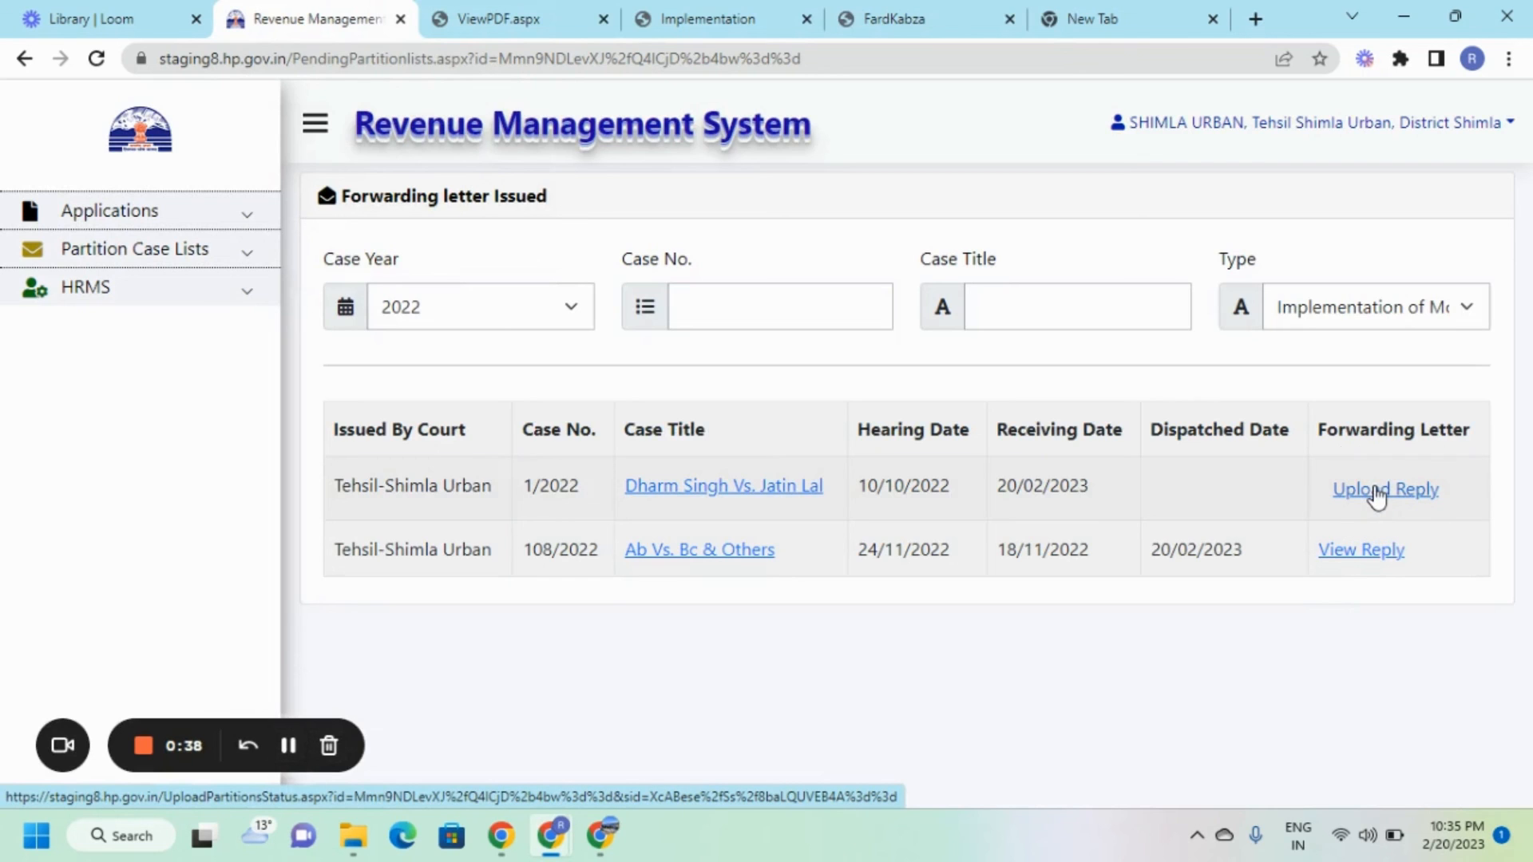
Enter dispatch date 20/02/2023 for case 1/2022 and attach the Kanungo Report PDF.
{"action": "left_click", "coordinate": [1377, 495]}
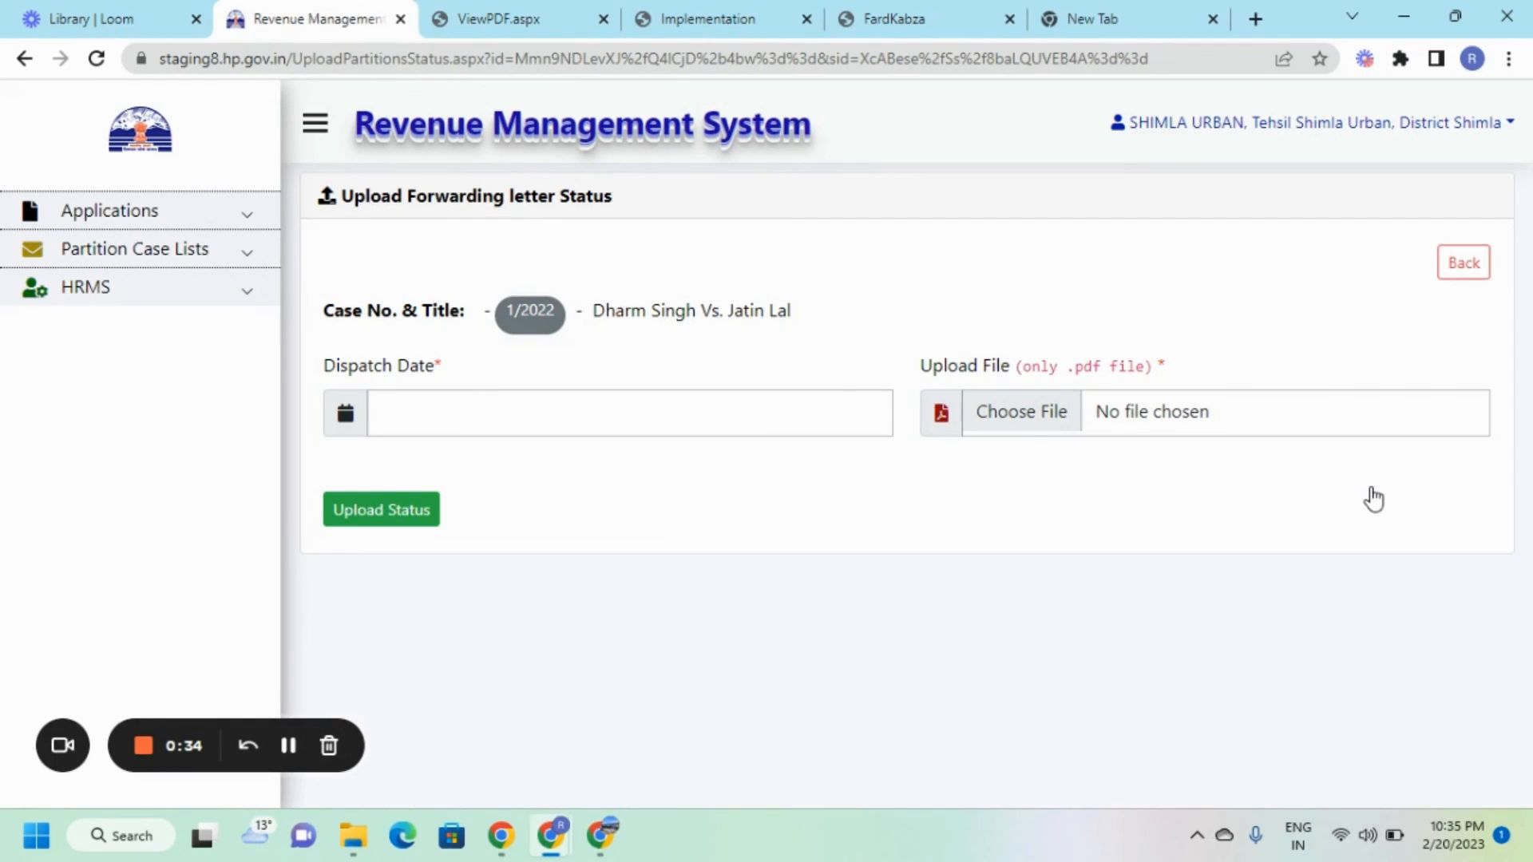
{"action": "left_click", "coordinate": [537, 421]}
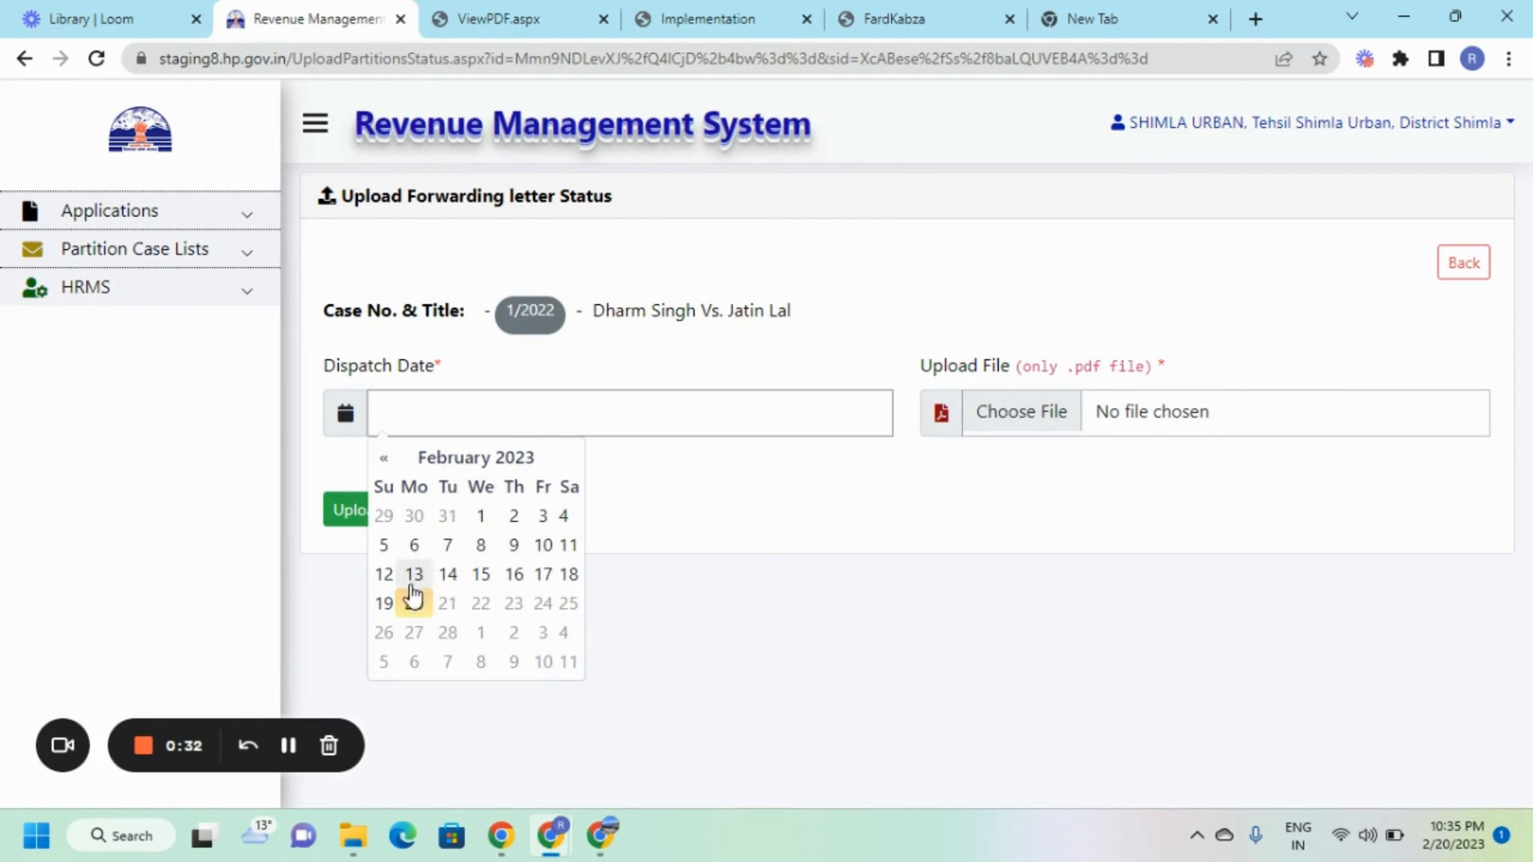
{"action": "left_click", "coordinate": [412, 602]}
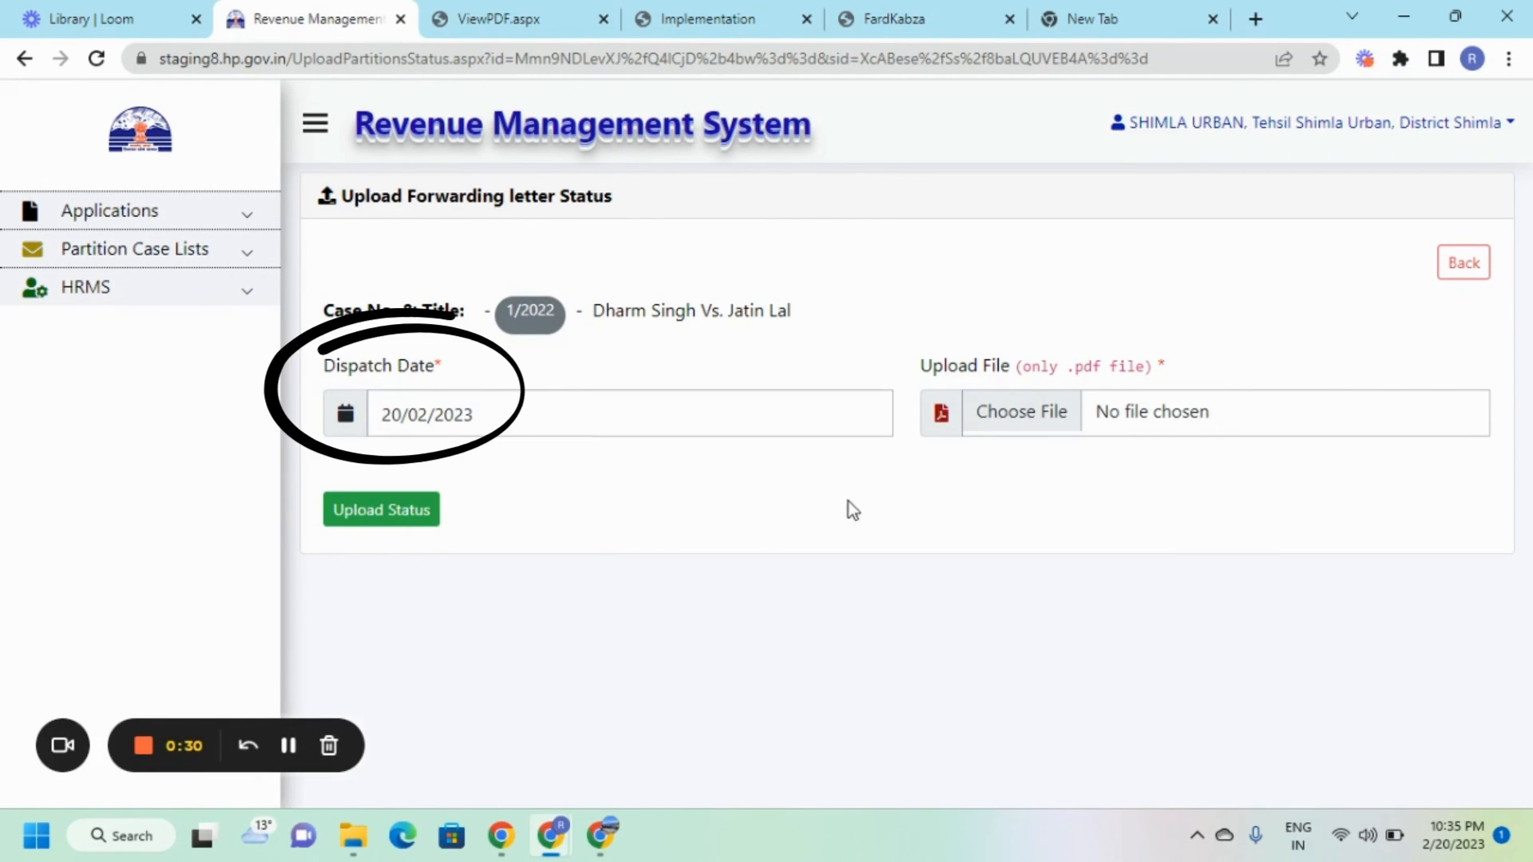
{"action": "left_click", "coordinate": [1038, 411]}
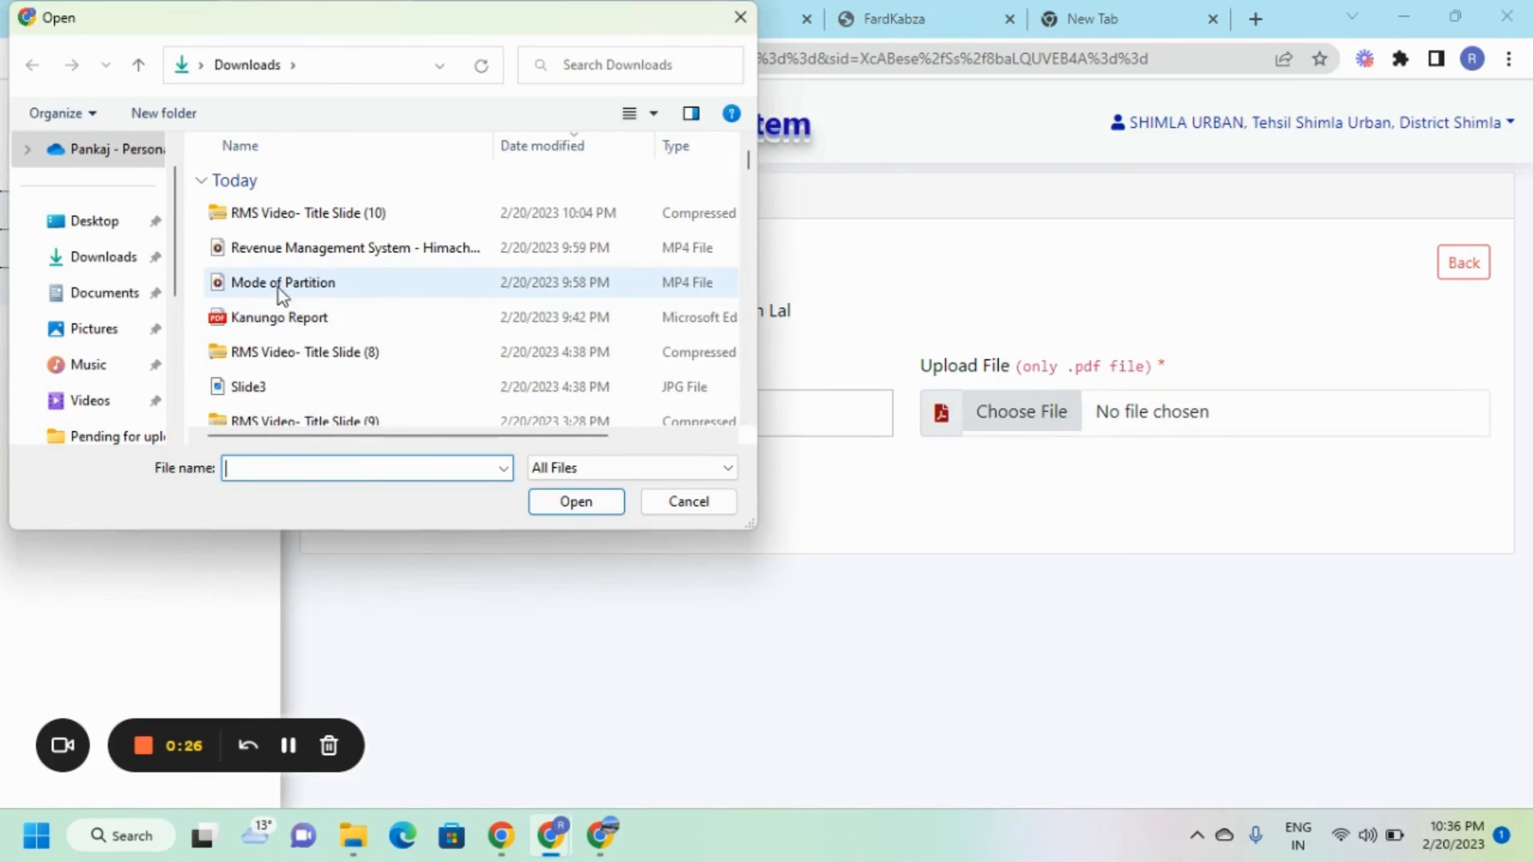
{"action": "left_click", "coordinate": [269, 318]}
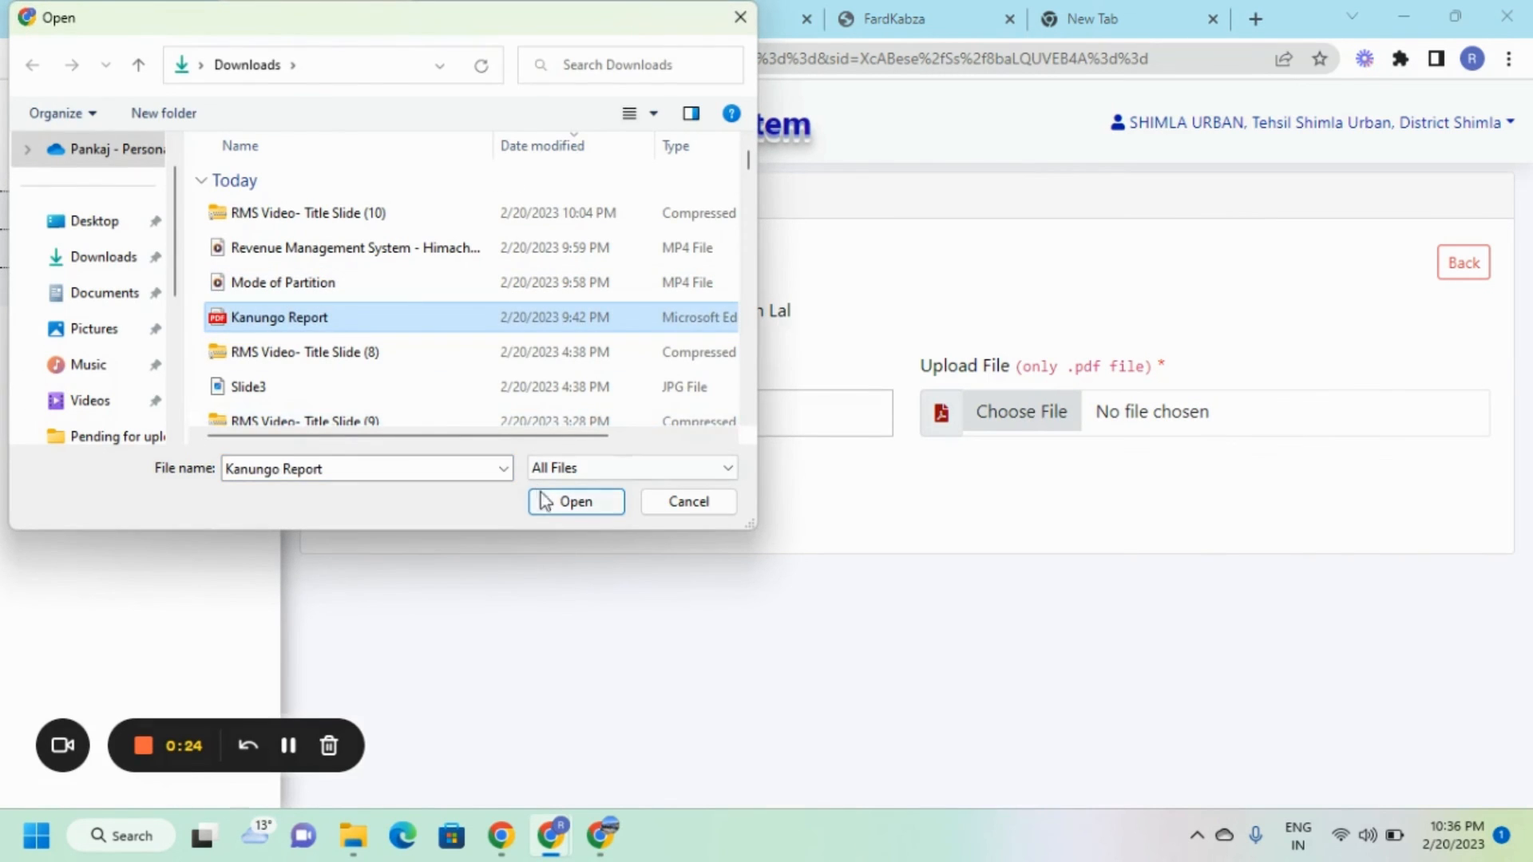
{"action": "left_click", "coordinate": [575, 511]}
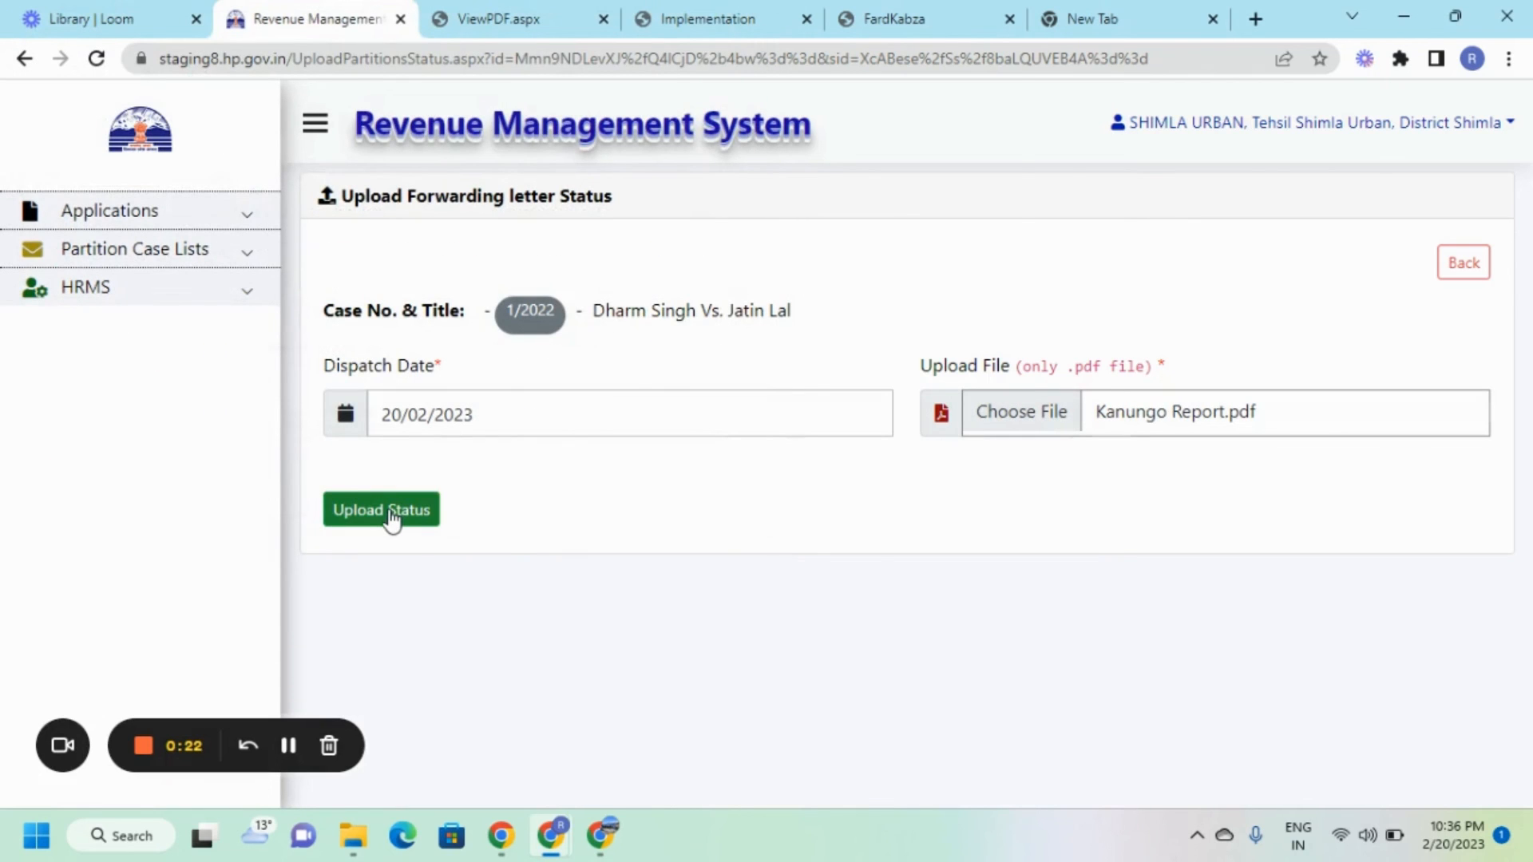
Submit the reply upload and confirm it.
{"action": "left_click", "coordinate": [391, 518]}
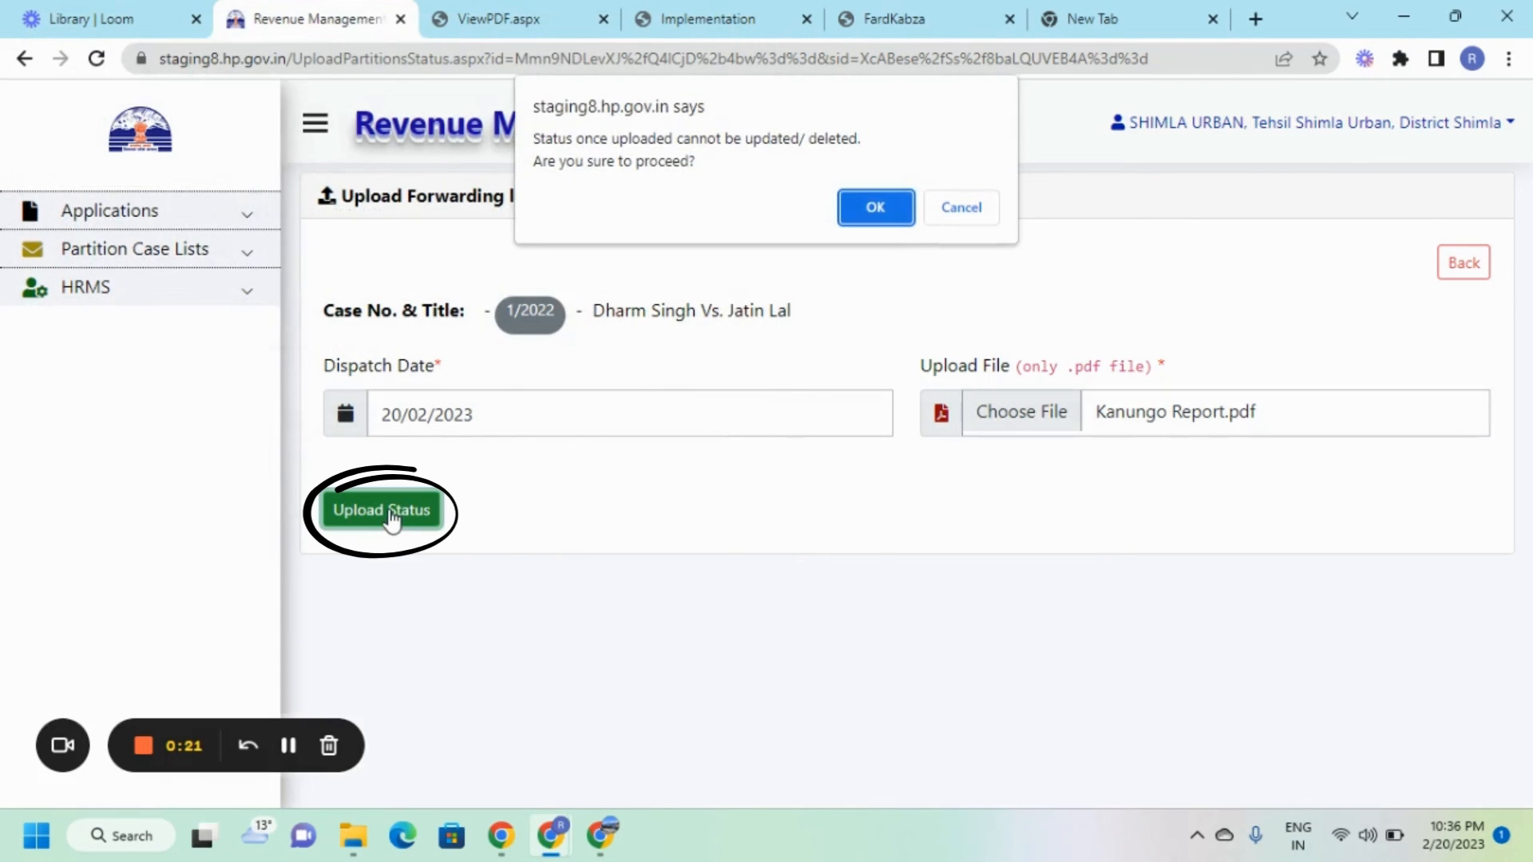
{"action": "left_click", "coordinate": [875, 208]}
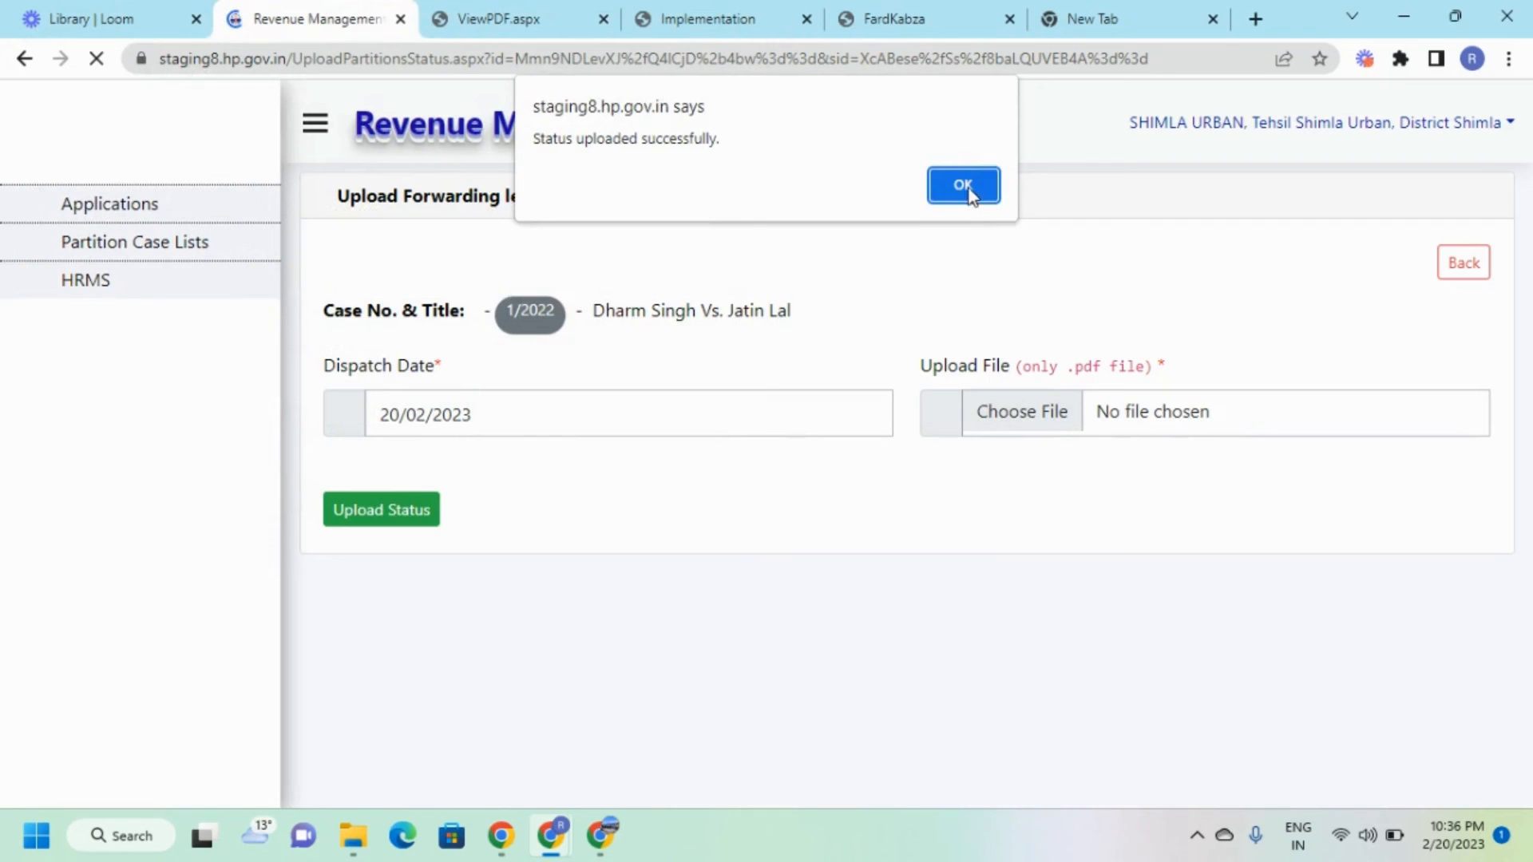
{"action": "left_click", "coordinate": [966, 188]}
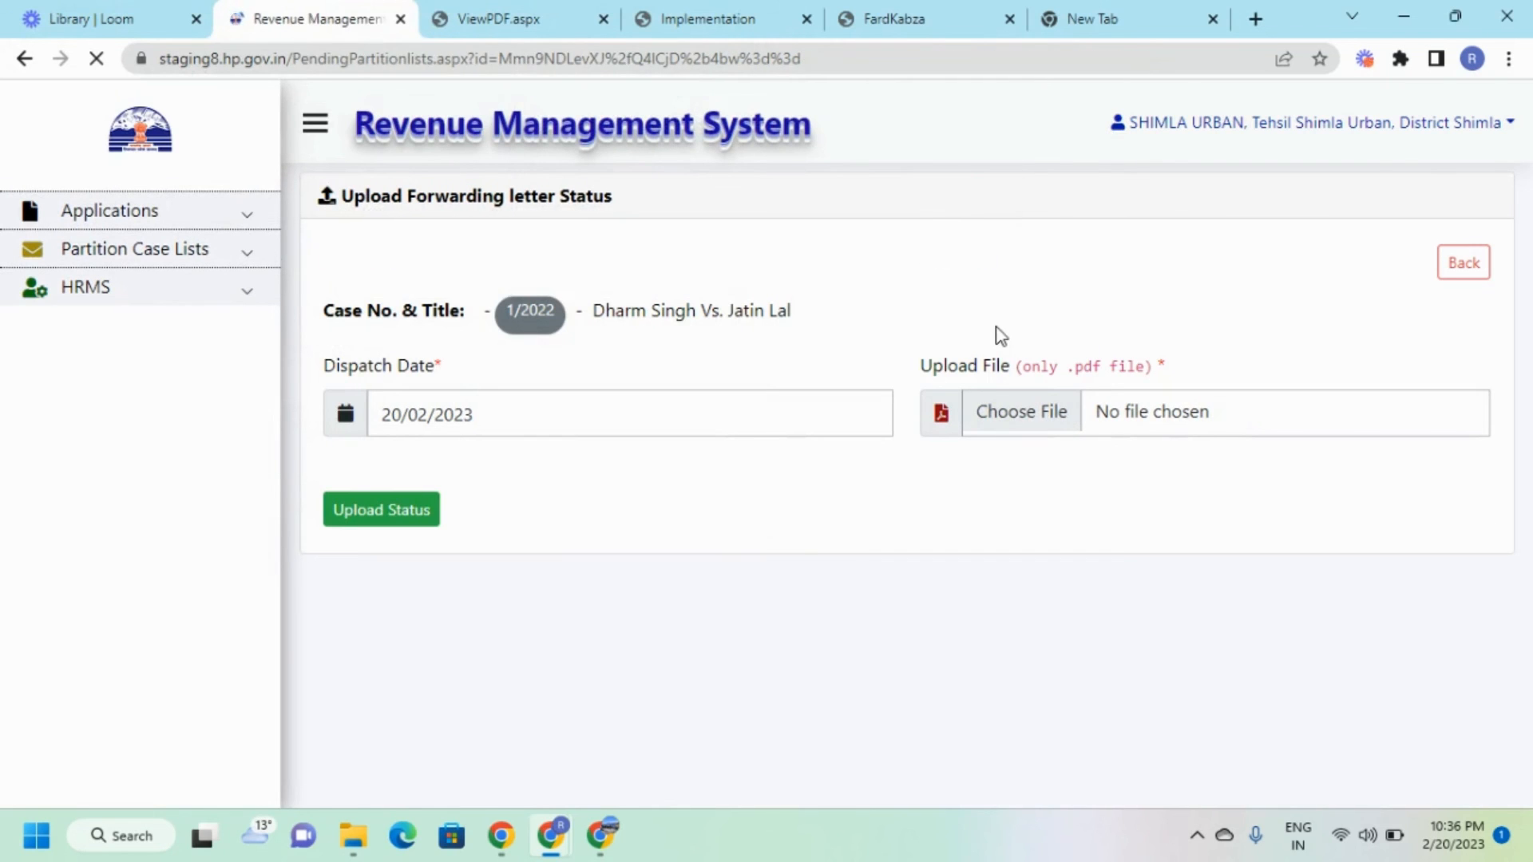